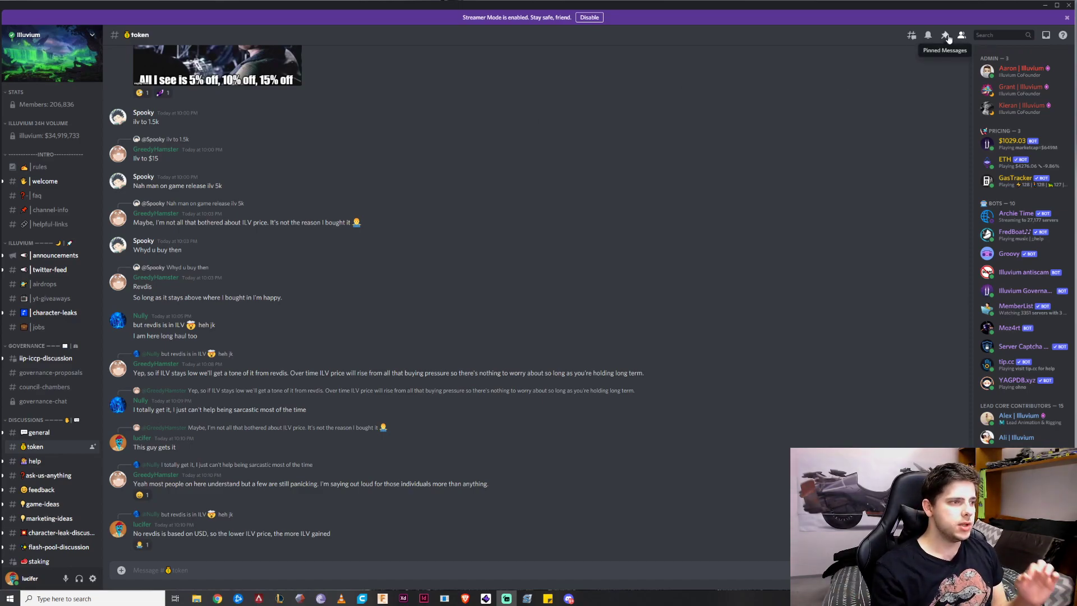
Open the channel's pinned messages and scroll to the post listing the ILV, SLP and sILV addresses
{"action": "left_click", "coordinate": [945, 35]}
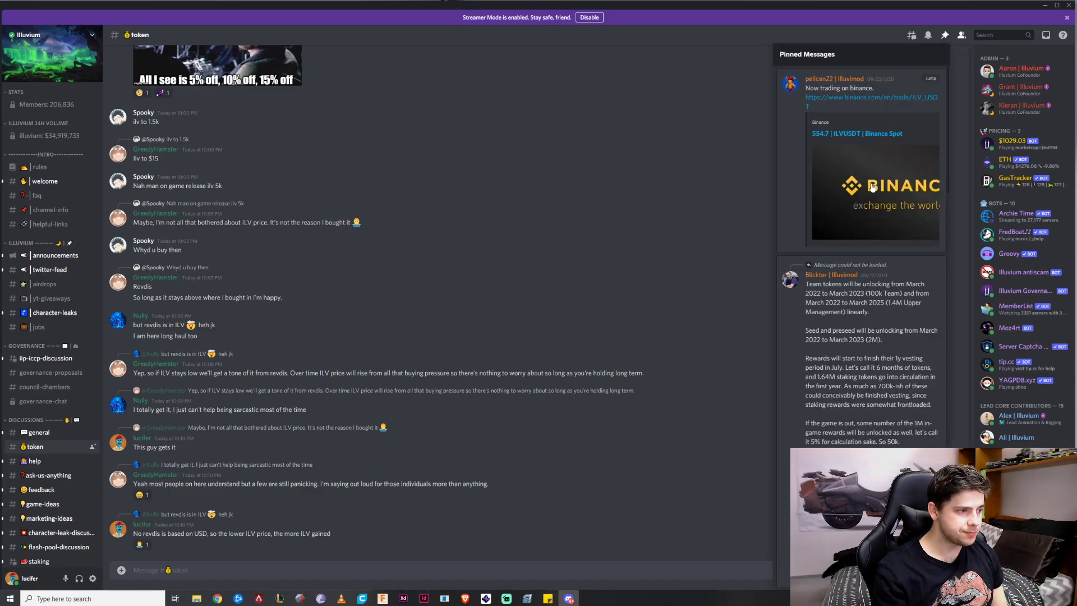
{"action": "scroll", "coordinate": [863, 237], "scroll_direction": "down", "scroll_amount": 5}
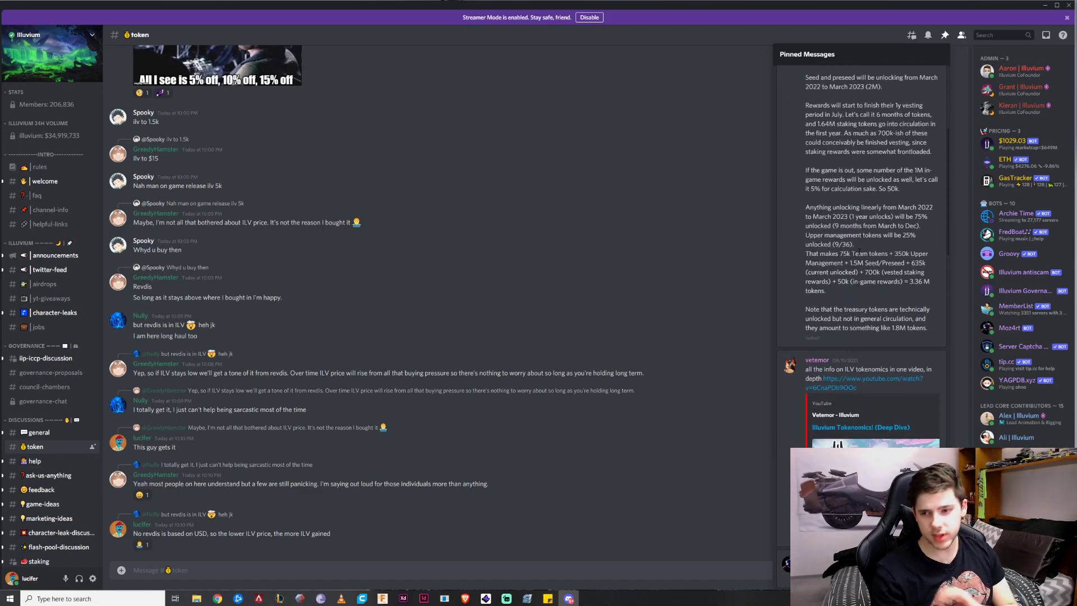
{"action": "scroll", "coordinate": [840, 340], "scroll_direction": "down", "scroll_amount": 5}
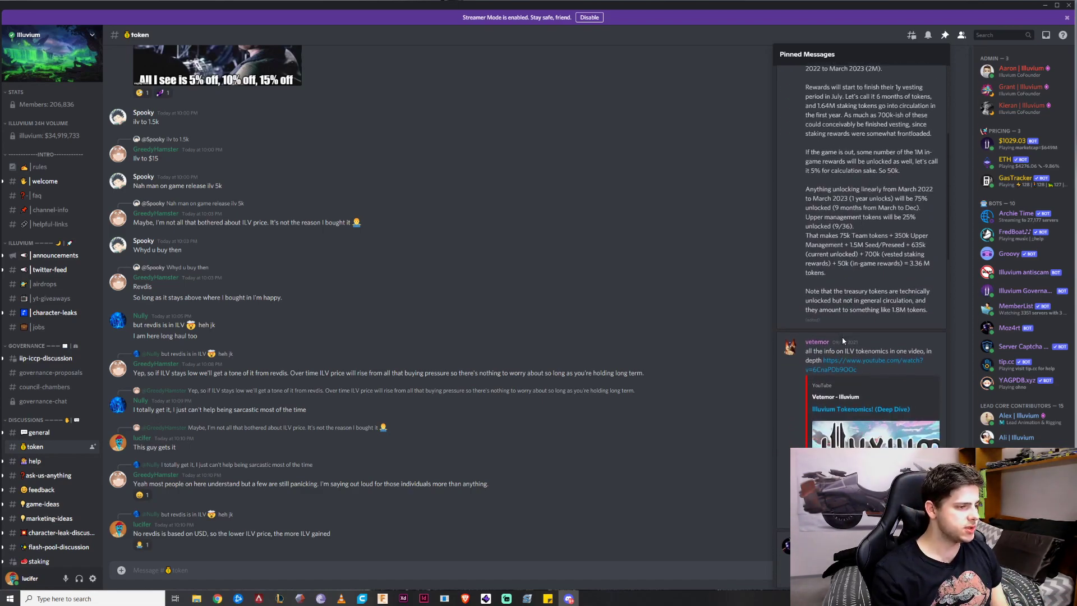
{"action": "scroll", "coordinate": [913, 232], "scroll_direction": "down", "scroll_amount": 3}
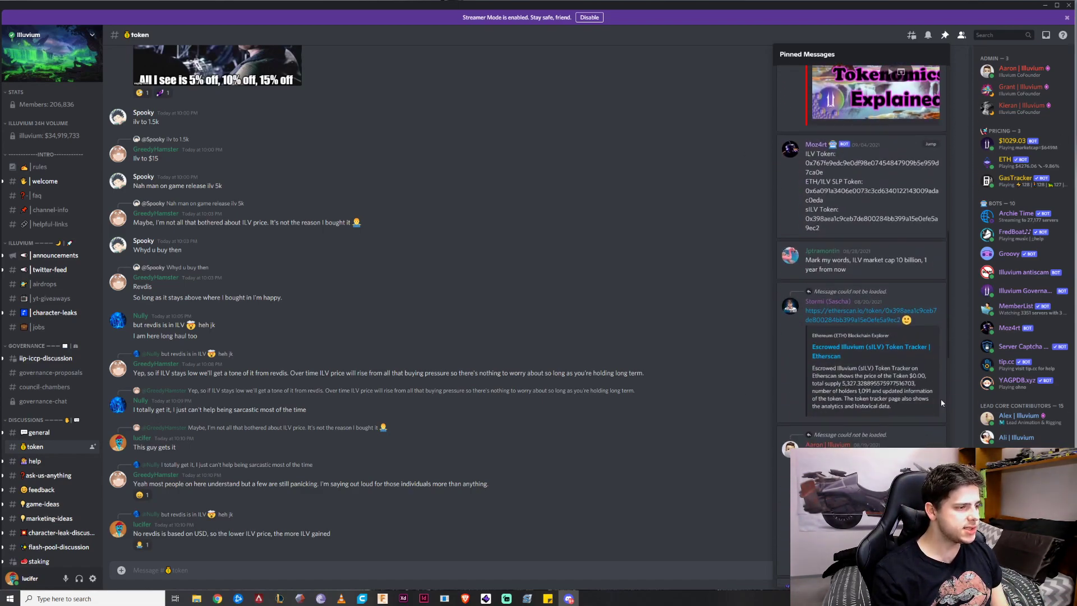
{"action": "scroll", "coordinate": [821, 331], "scroll_direction": "up", "scroll_amount": 2}
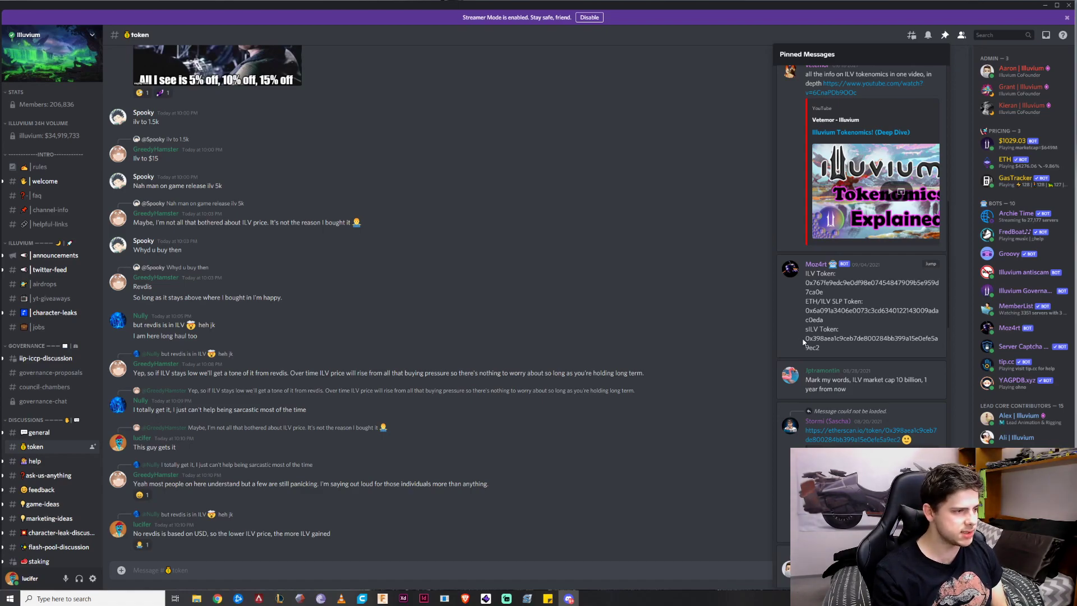
Select the full sILV token address in the pinned post, then close the pinned list
{"action": "left_click_drag", "start_coordinate": [806, 339], "coordinate": [824, 349]}
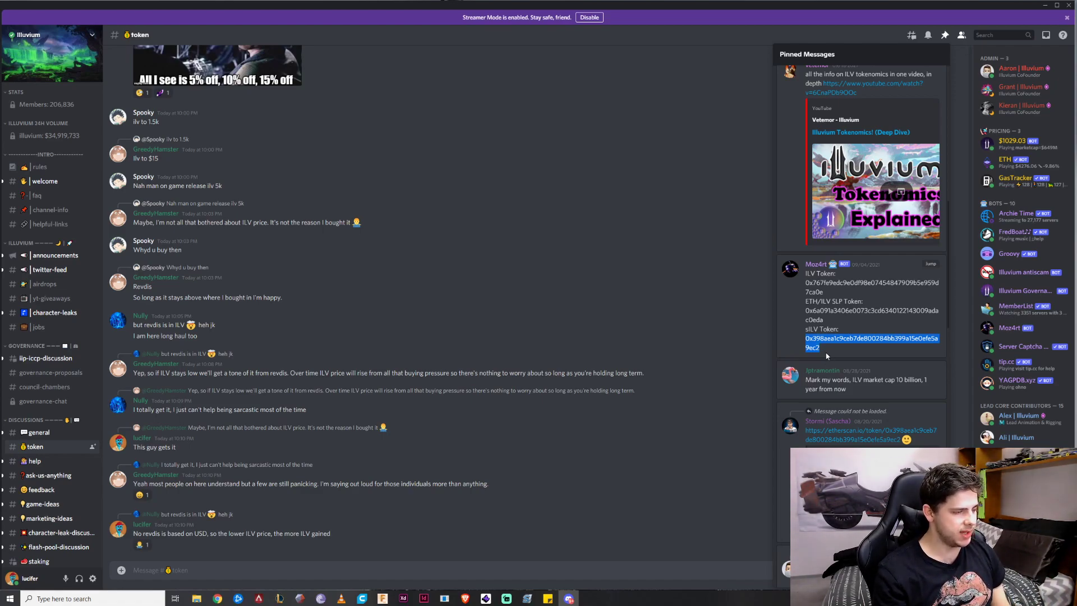
{"action": "left_click", "coordinate": [805, 323]}
{"action": "left_click_drag", "start_coordinate": [805, 312], "coordinate": [829, 326]}
{"action": "left_click", "coordinate": [829, 326]}
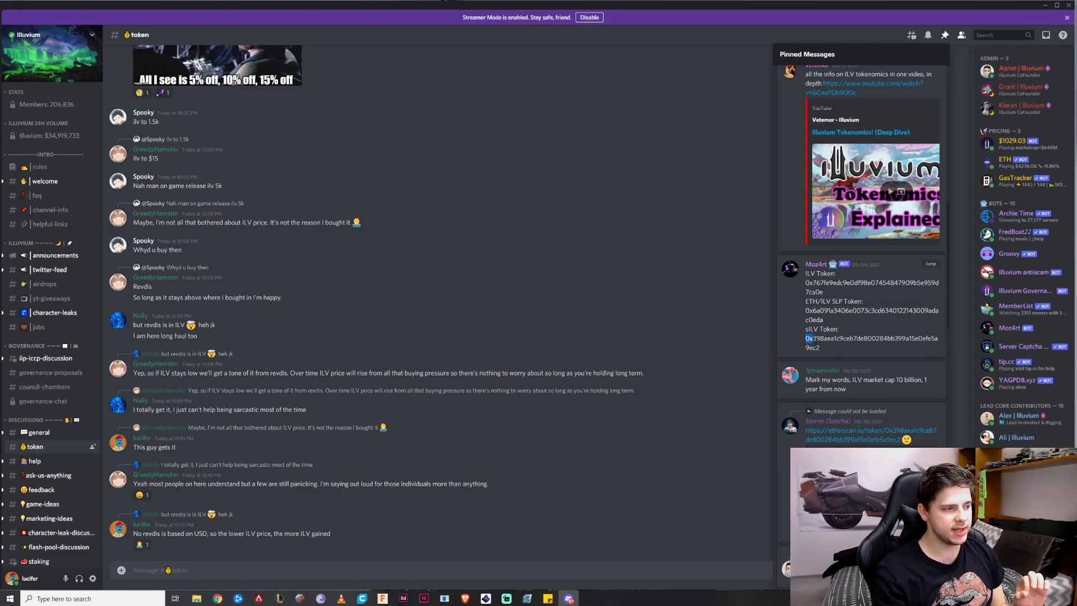
{"action": "left_click_drag", "start_coordinate": [805, 338], "coordinate": [825, 353]}
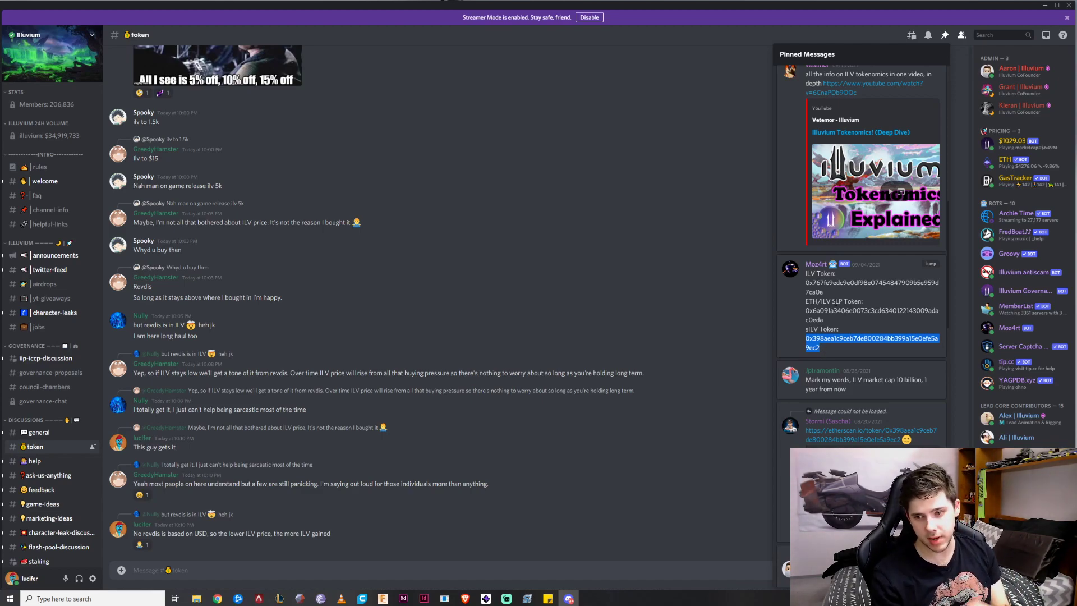
{"action": "left_click", "coordinate": [824, 347]}
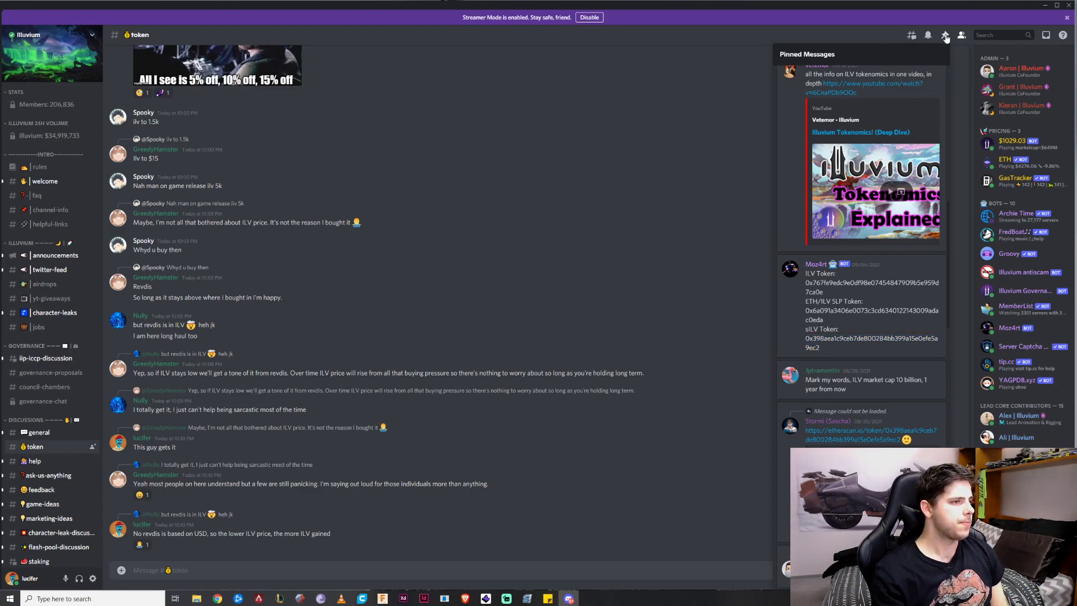
{"action": "left_click", "coordinate": [945, 34]}
In Brave, search Google for 'uniswap' and open the official Uniswap home page result
{"action": "left_click", "coordinate": [465, 598]}
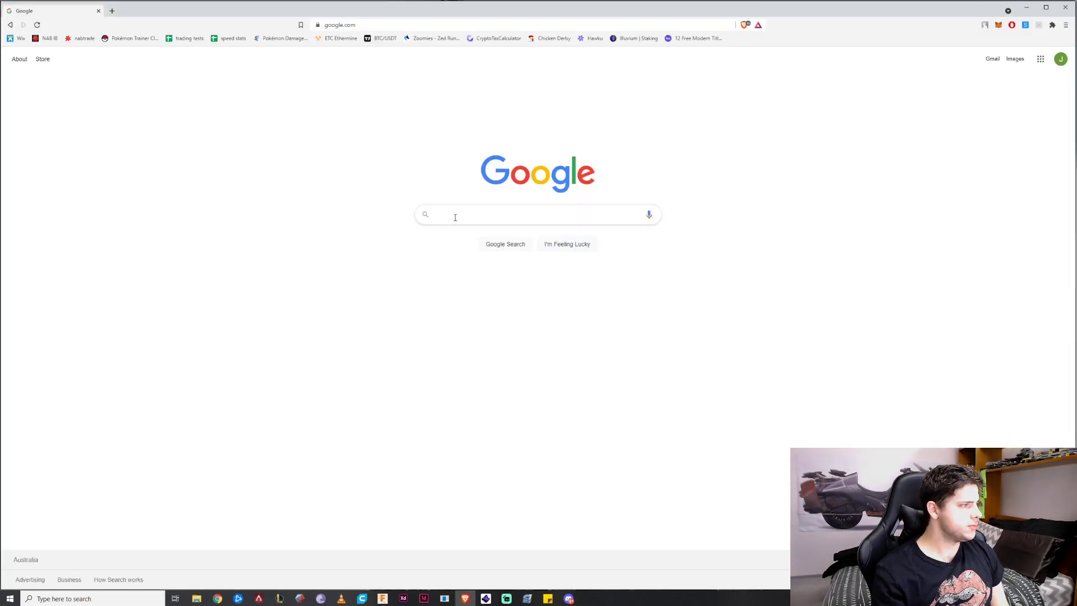
{"action": "left_click", "coordinate": [581, 209]}
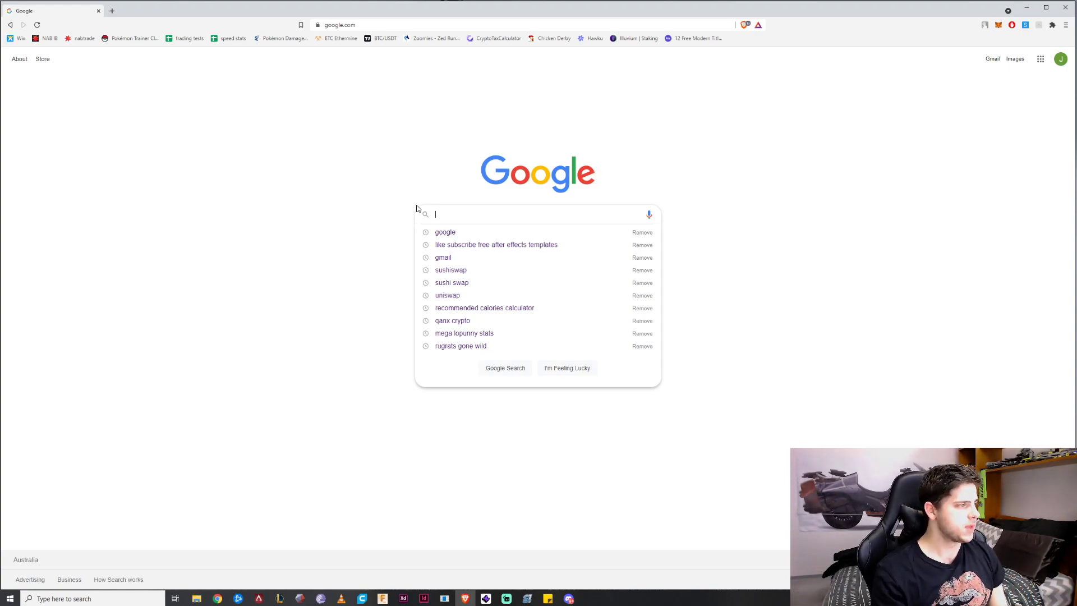
{"action": "type", "text": "uniswap"}
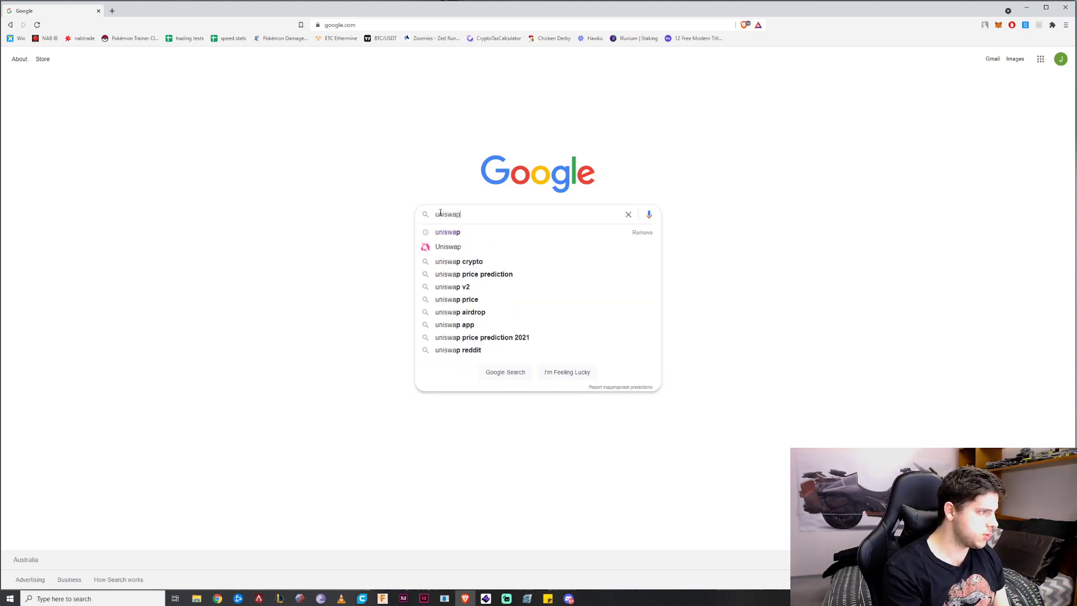
{"action": "key", "text": "Return"}
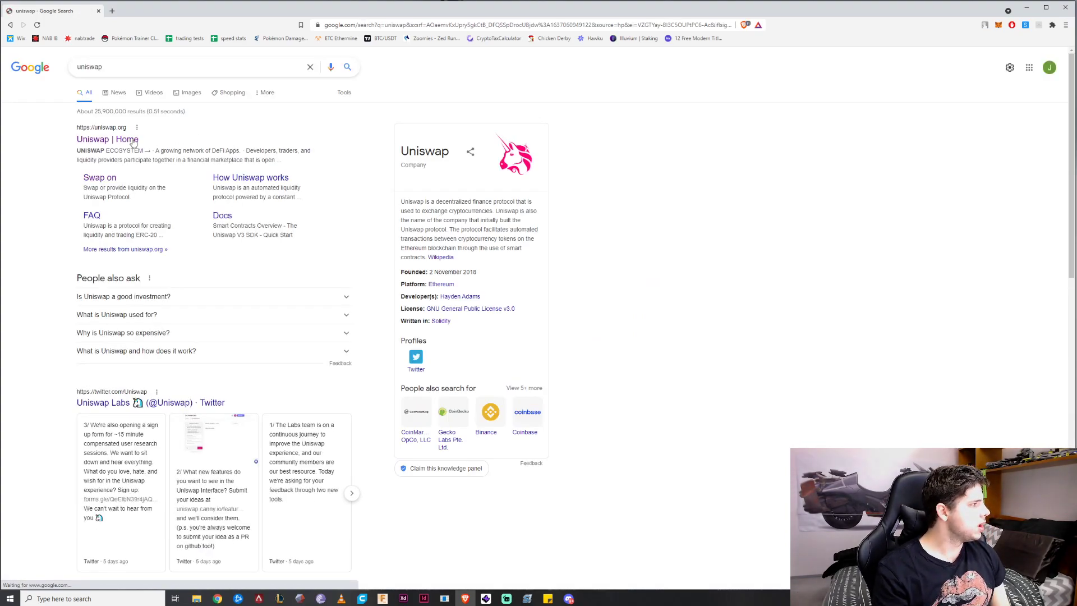
{"action": "left_click", "coordinate": [84, 142]}
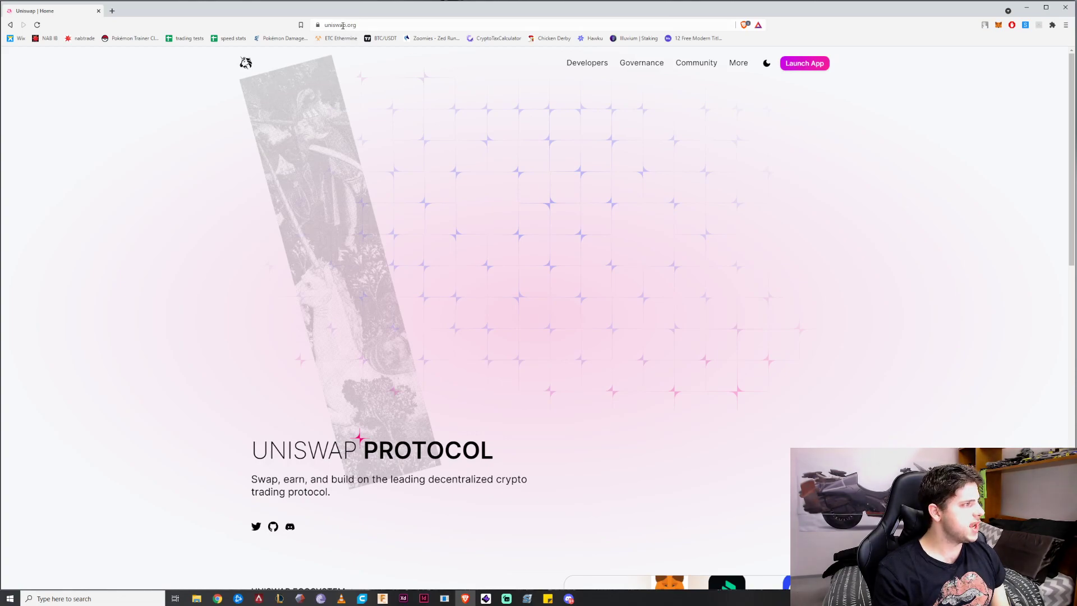
Correct the misspelled site address to uniswap.org and load it
{"action": "left_click", "coordinate": [359, 25]}
{"action": "left_click", "coordinate": [360, 26]}
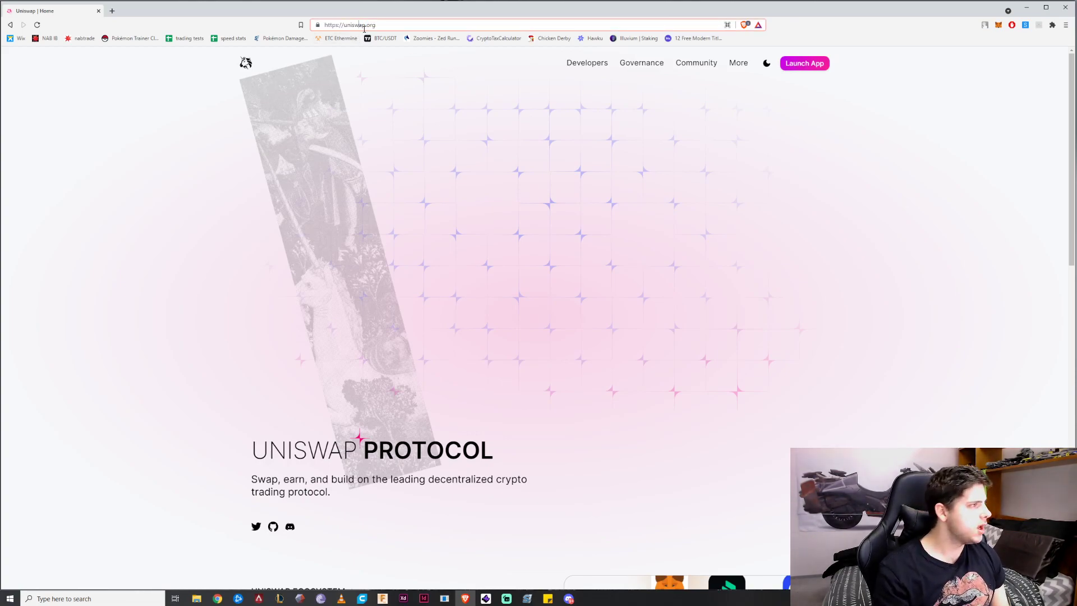
{"action": "type", "text": "u"}
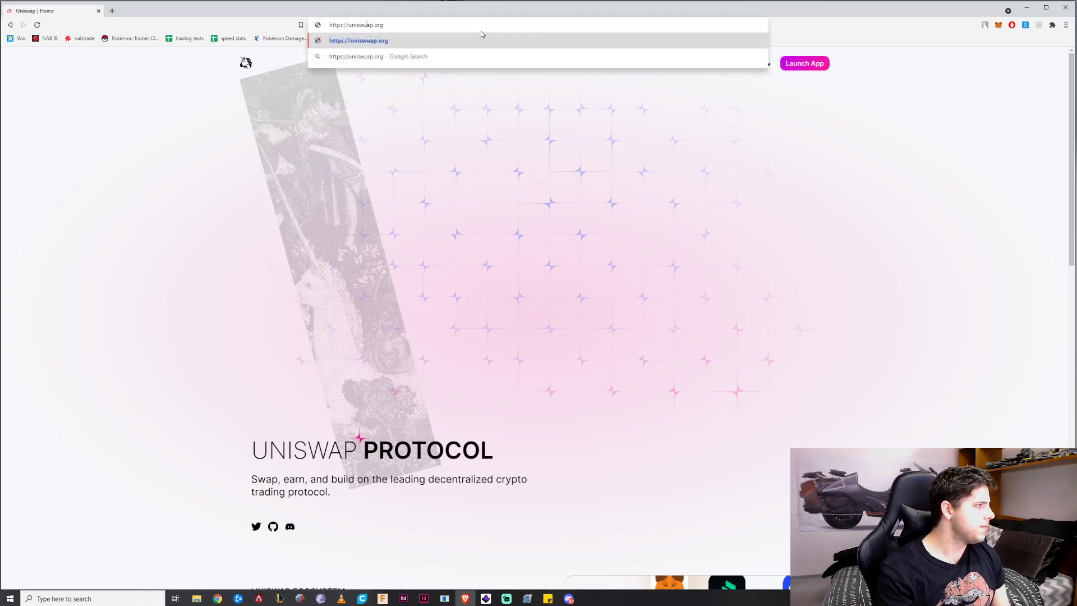
{"action": "key", "text": "Return"}
{"action": "left_click", "coordinate": [346, 25]}
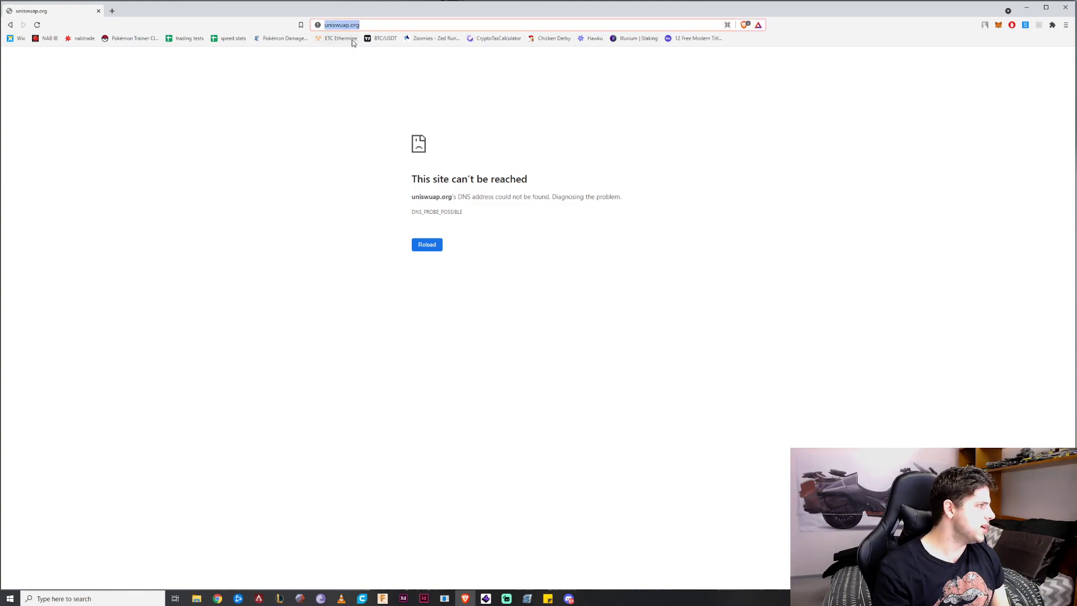
{"action": "left_click", "coordinate": [361, 25]}
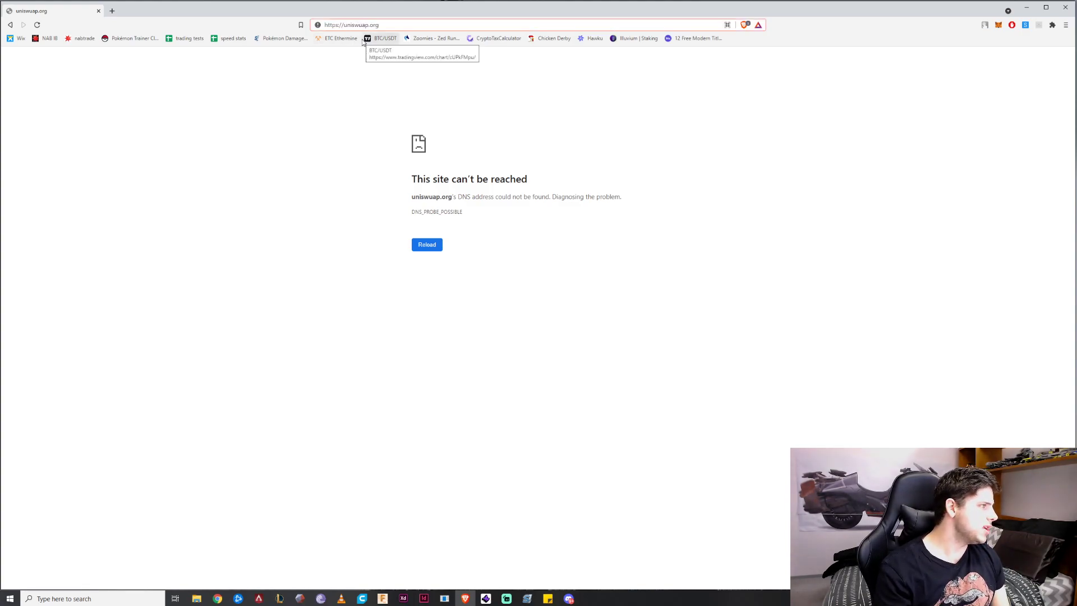
{"action": "key", "text": "BackSpace"}
{"action": "key", "text": "Return"}
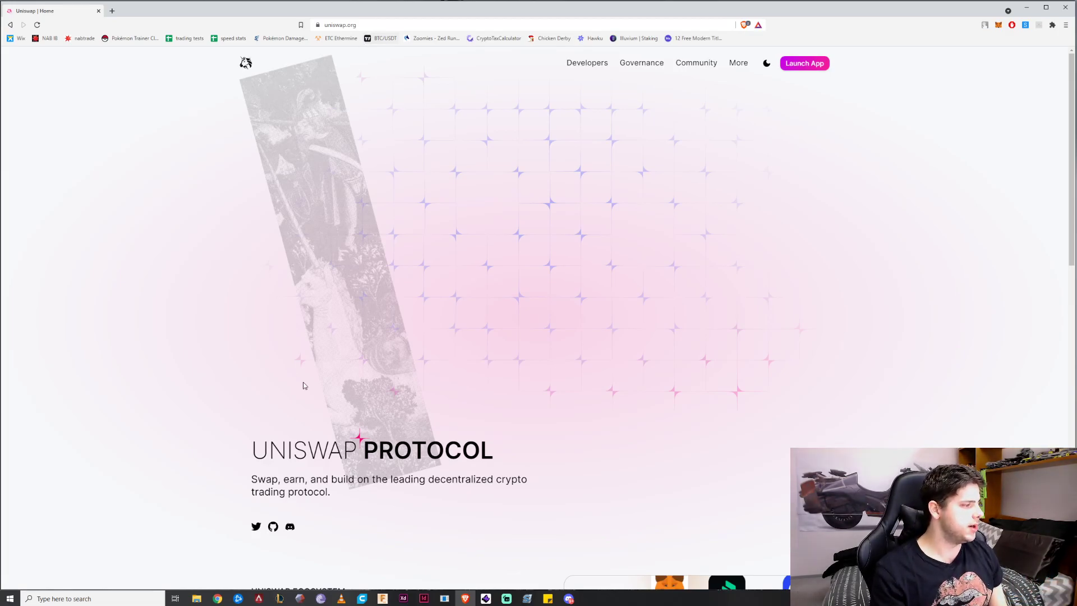
Look over the Uniswap homepage and launch the swap app
{"action": "scroll", "coordinate": [450, 374], "scroll_direction": "down", "scroll_amount": 15}
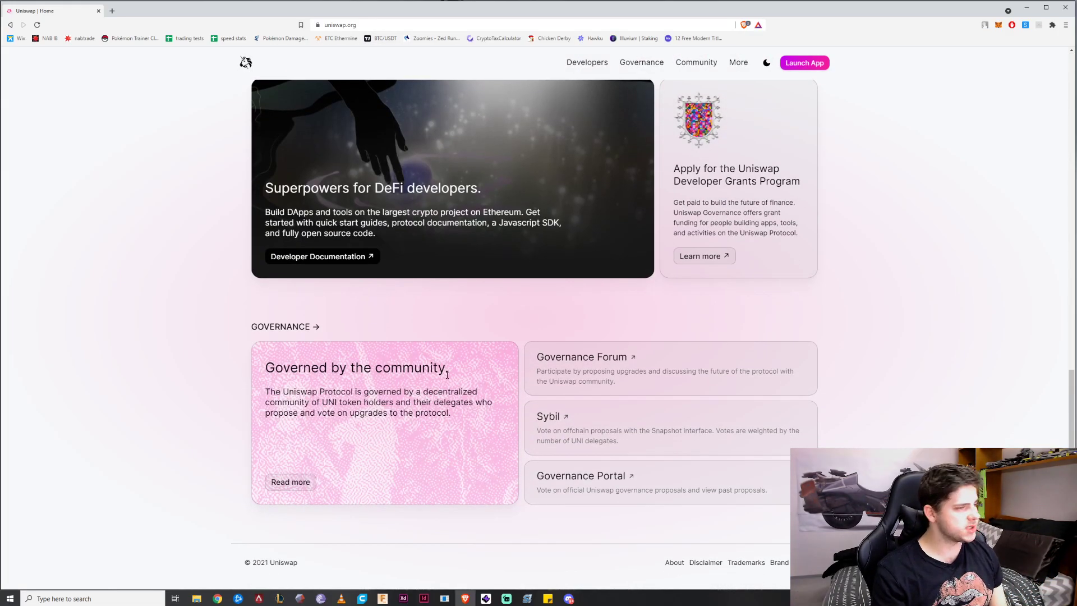
{"action": "scroll", "coordinate": [450, 375], "scroll_direction": "up", "scroll_amount": 15}
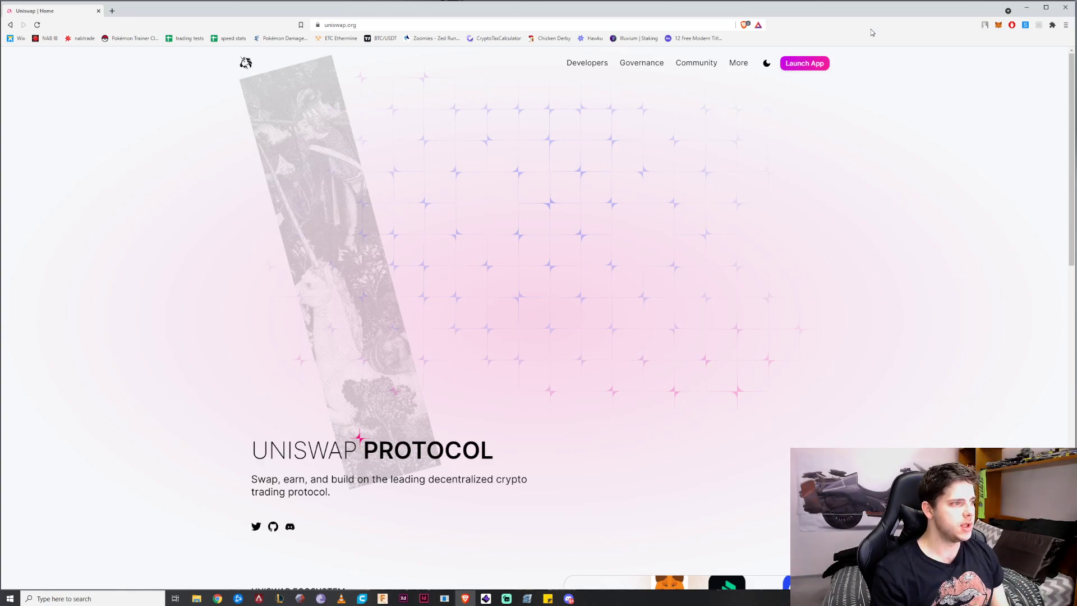
{"action": "left_click", "coordinate": [820, 66]}
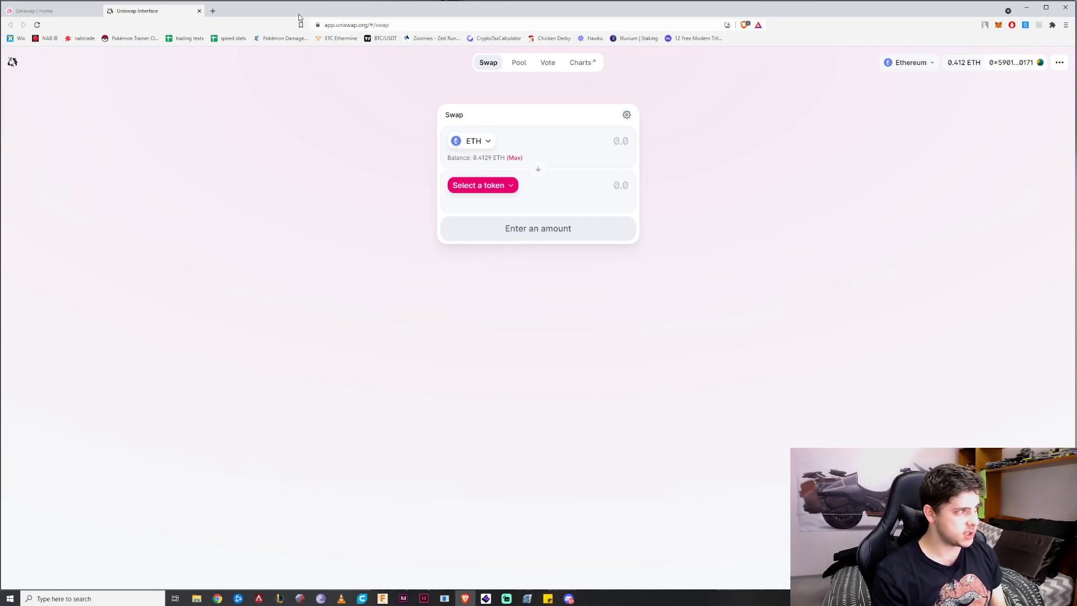
In a new tab, search Google for 'uniswap correct url' and review the results
{"action": "left_click", "coordinate": [213, 12]}
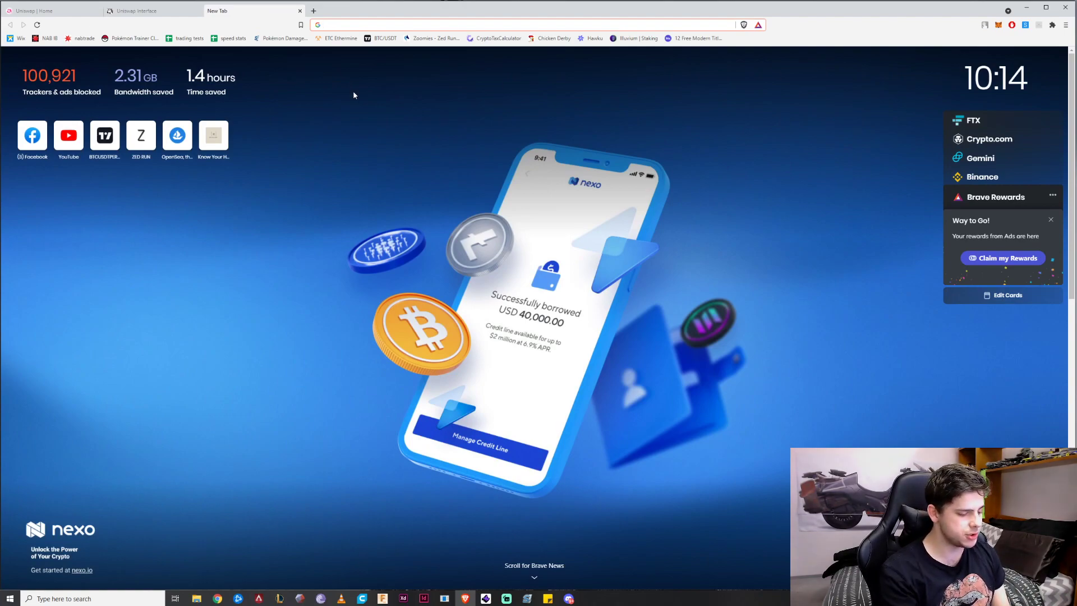
{"action": "type", "text": "uniswap correct url"}
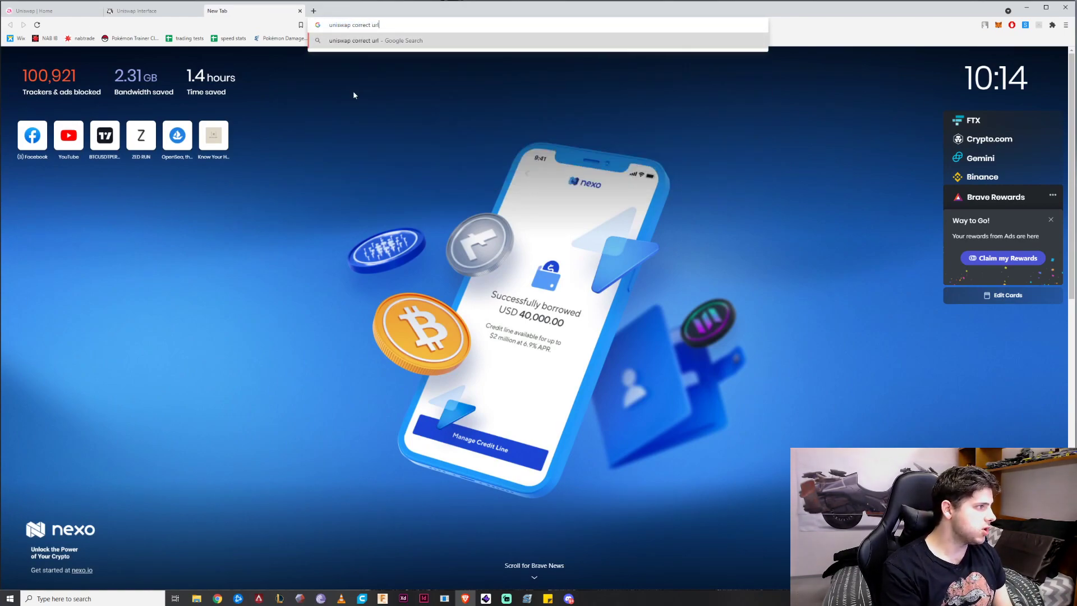
{"action": "key", "text": "Return"}
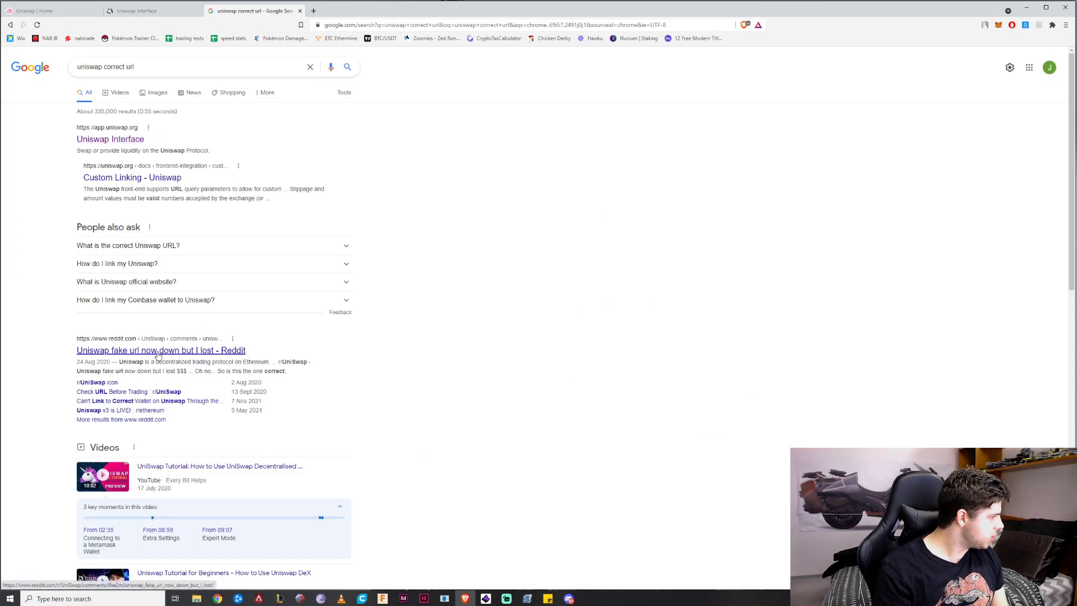
{"action": "scroll", "coordinate": [155, 359], "scroll_direction": "down", "scroll_amount": 4}
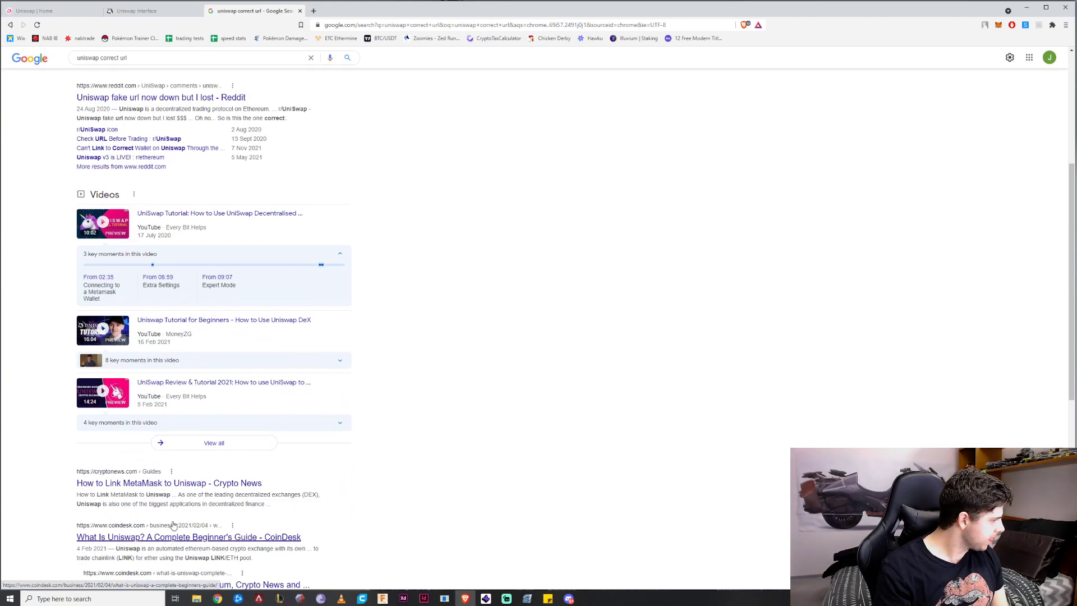
{"action": "scroll", "coordinate": [272, 482], "scroll_direction": "up", "scroll_amount": 4}
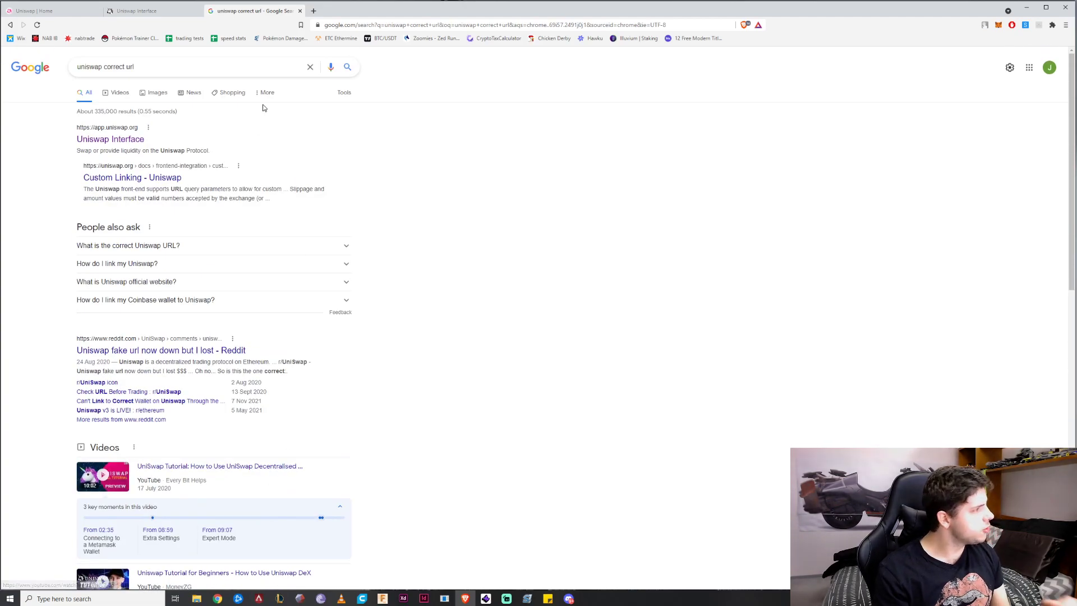
Open the Uniswap Interface at app.uniswap.org, reconnect the wallet through MetaMask, and choose the receive token
{"action": "left_click", "coordinate": [120, 139]}
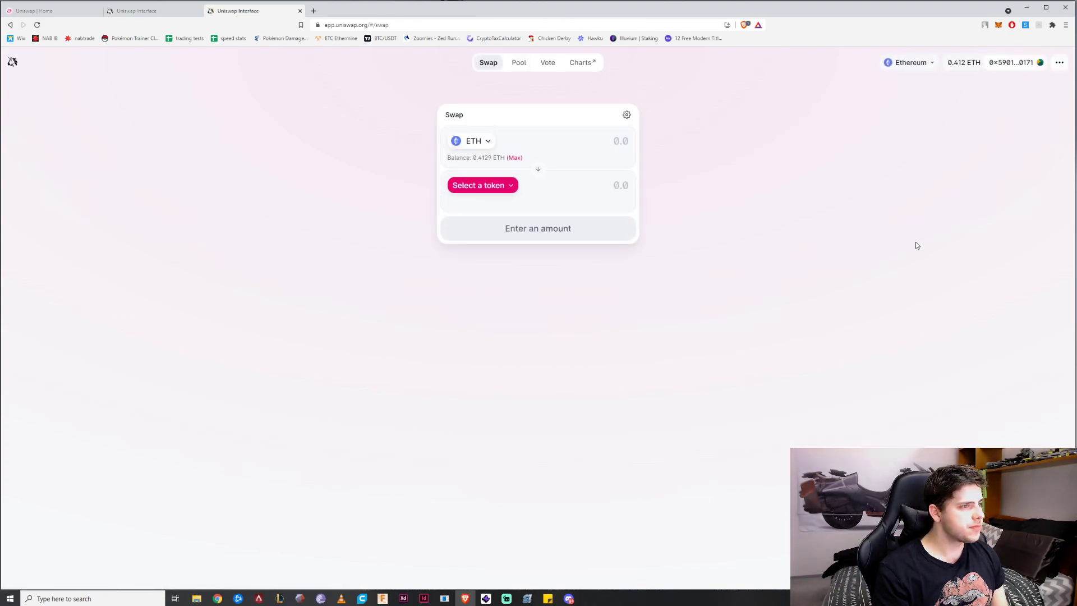
{"action": "left_click", "coordinate": [1003, 66]}
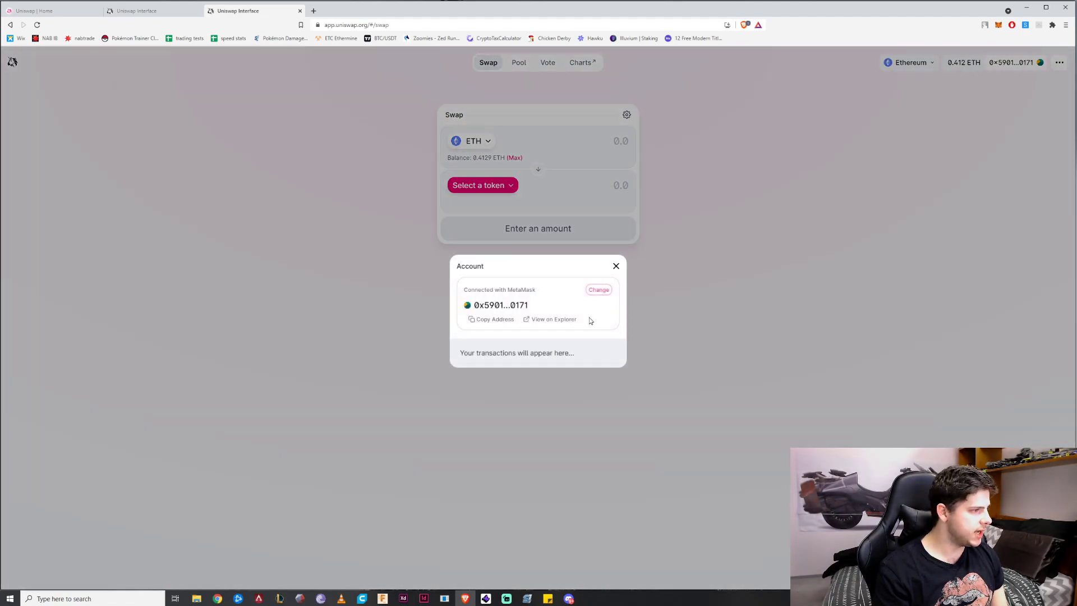
{"action": "left_click", "coordinate": [598, 290]}
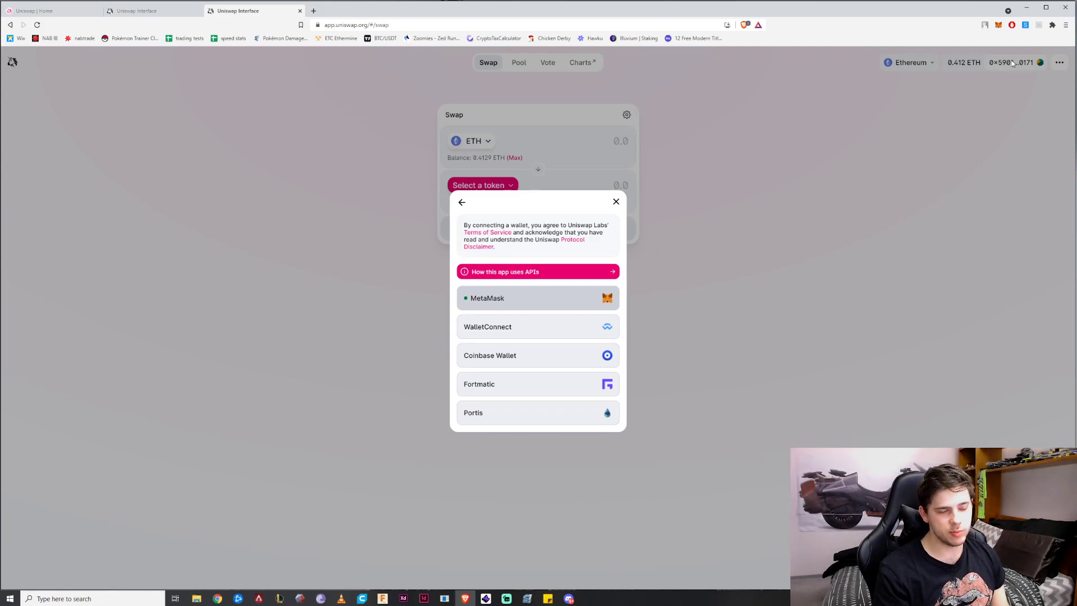
{"action": "left_click", "coordinate": [542, 303]}
{"action": "left_click", "coordinate": [616, 266]}
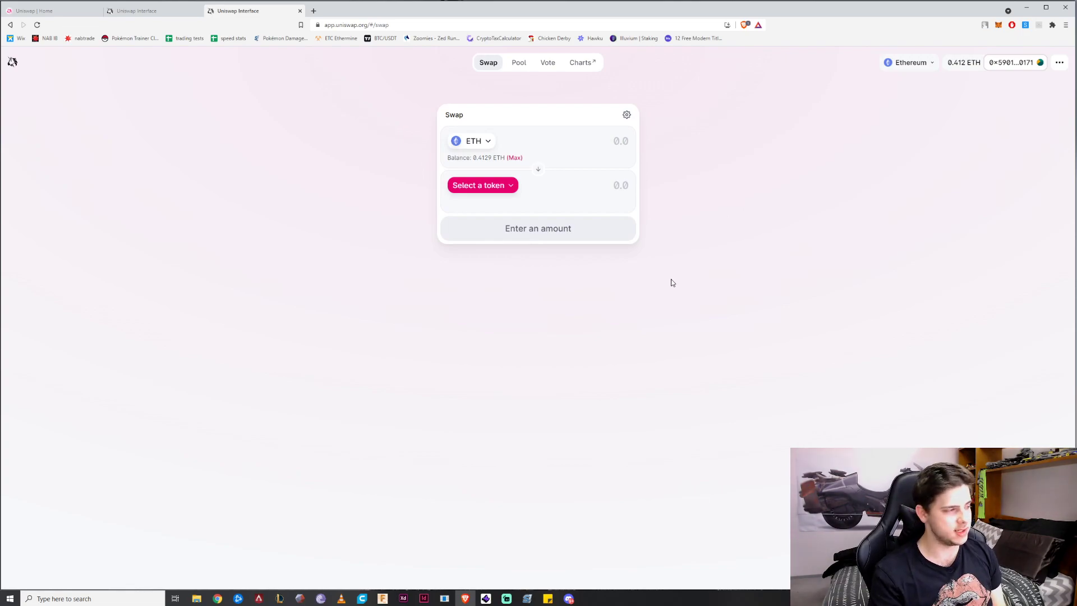
{"action": "left_click", "coordinate": [497, 186]}
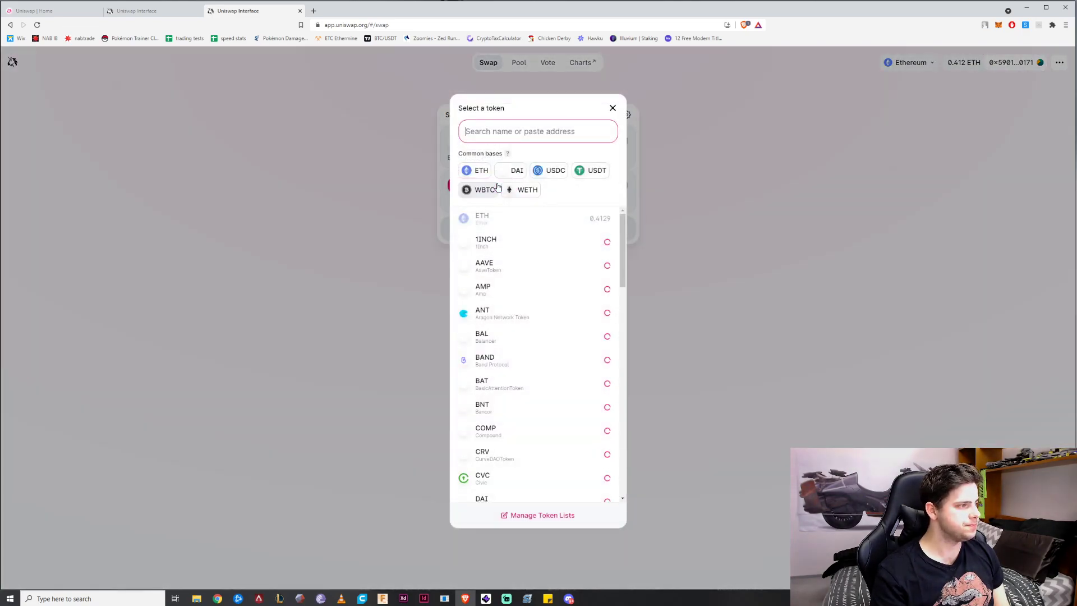
Search the token list for 'sILV'
{"action": "type", "text": "sILV"}
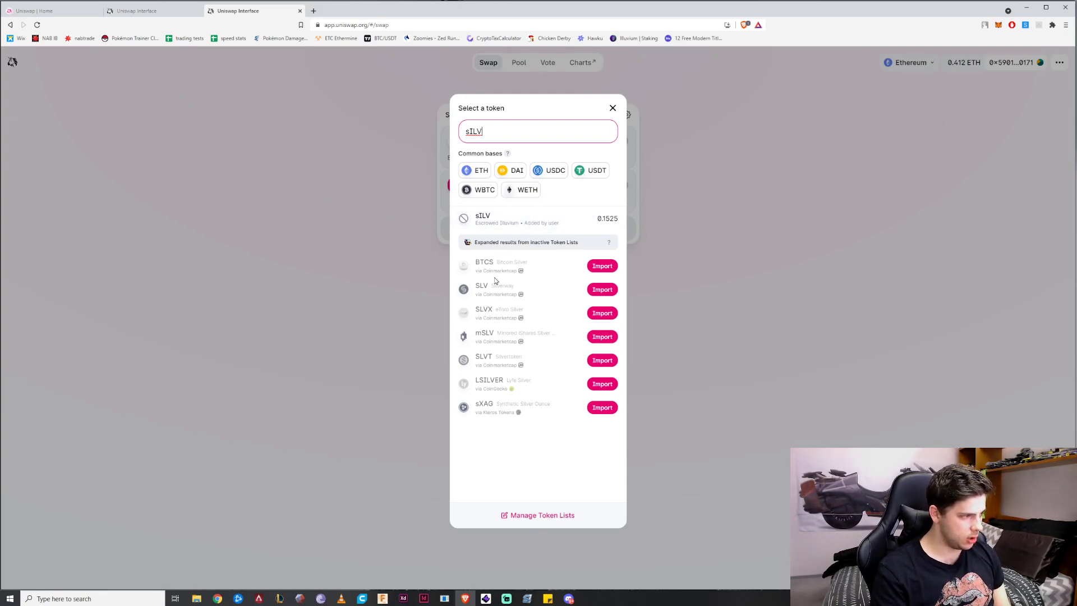
In Manage Token Lists, paste the sILV address, clear all saved custom tokens, and return to the picker
{"action": "left_click", "coordinate": [527, 515]}
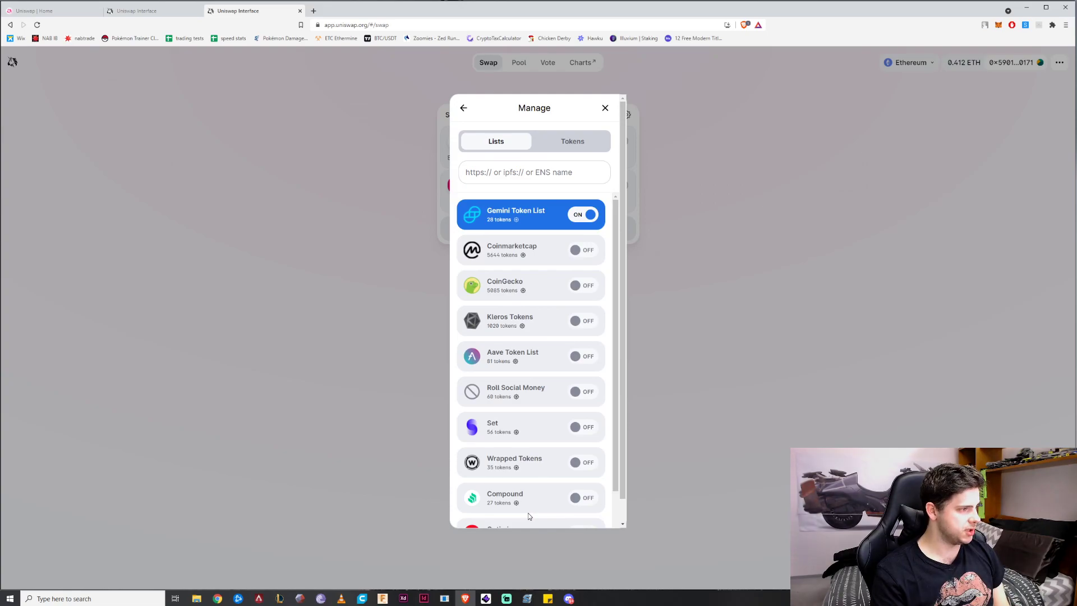
{"action": "left_click", "coordinate": [579, 148]}
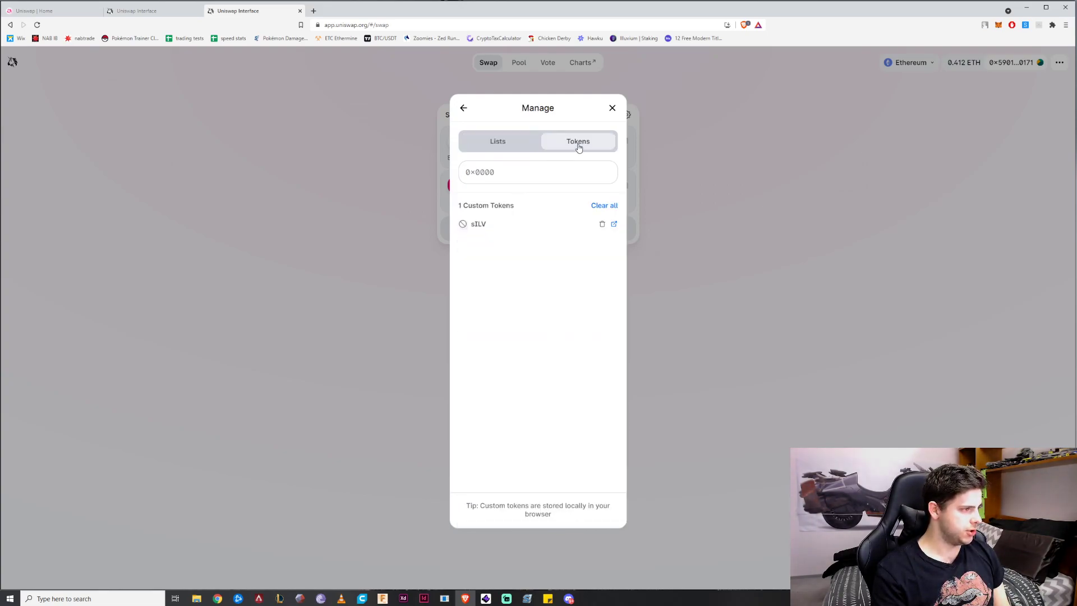
{"action": "left_click", "coordinate": [511, 171]}
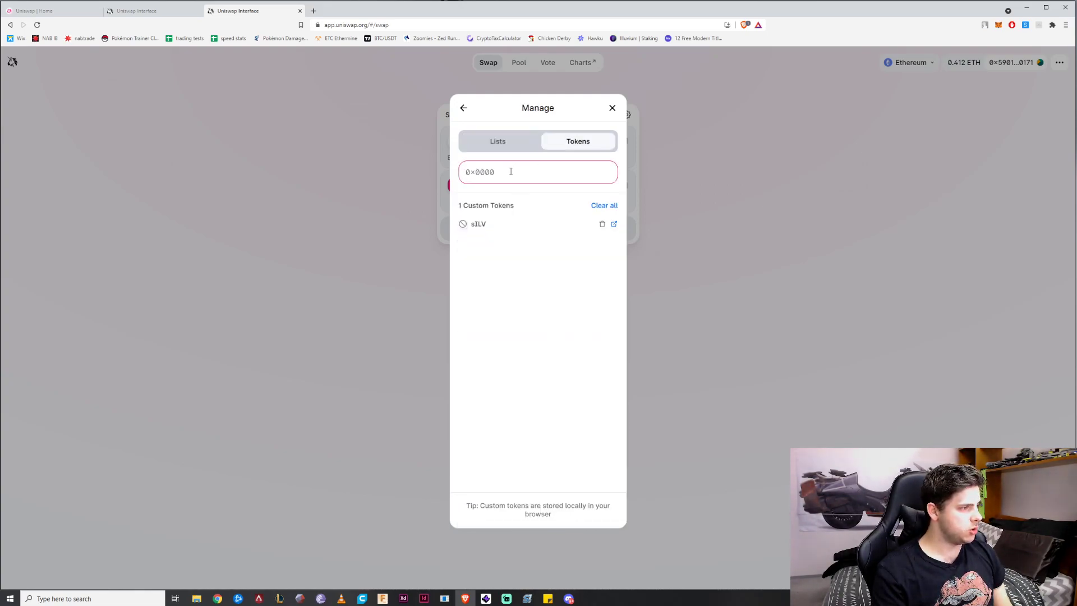
{"action": "key", "text": "ctrl+v"}
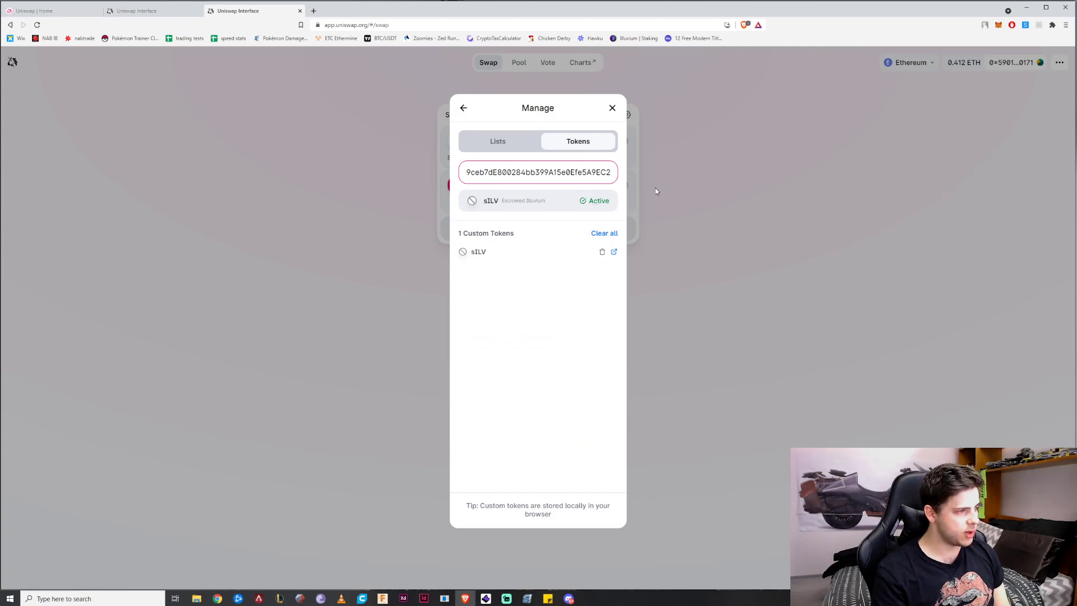
{"action": "left_click", "coordinate": [604, 233]}
{"action": "left_click", "coordinate": [529, 171]}
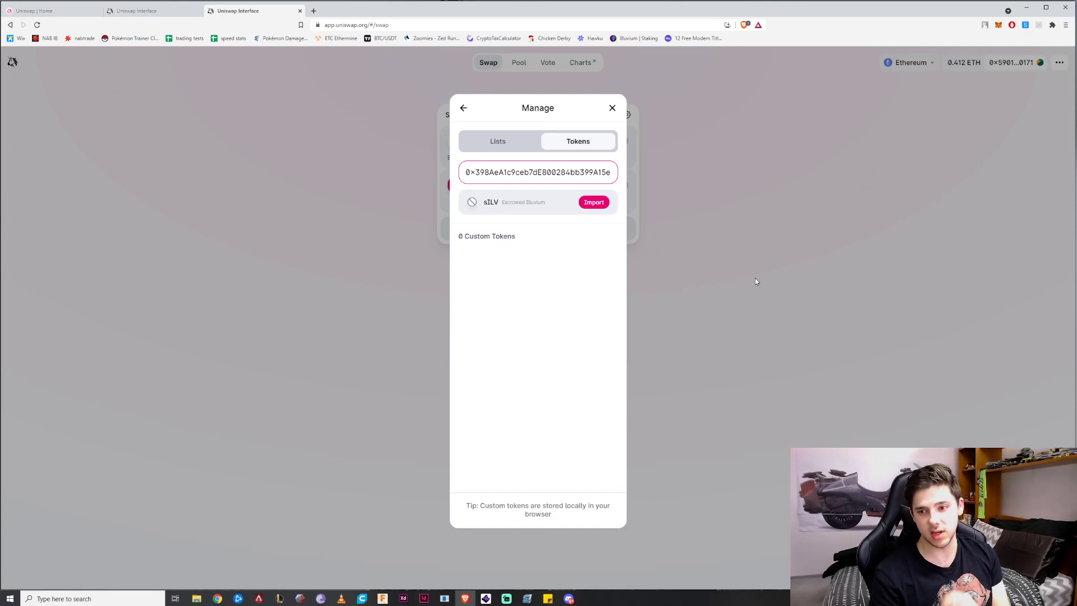
{"action": "left_click", "coordinate": [604, 203]}
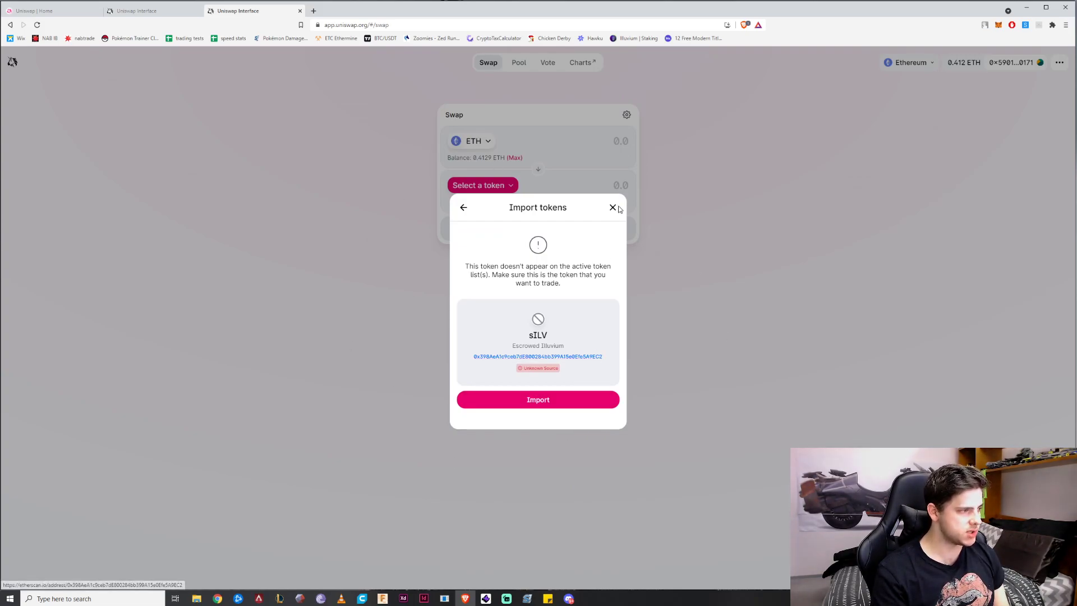
{"action": "left_click", "coordinate": [464, 208]}
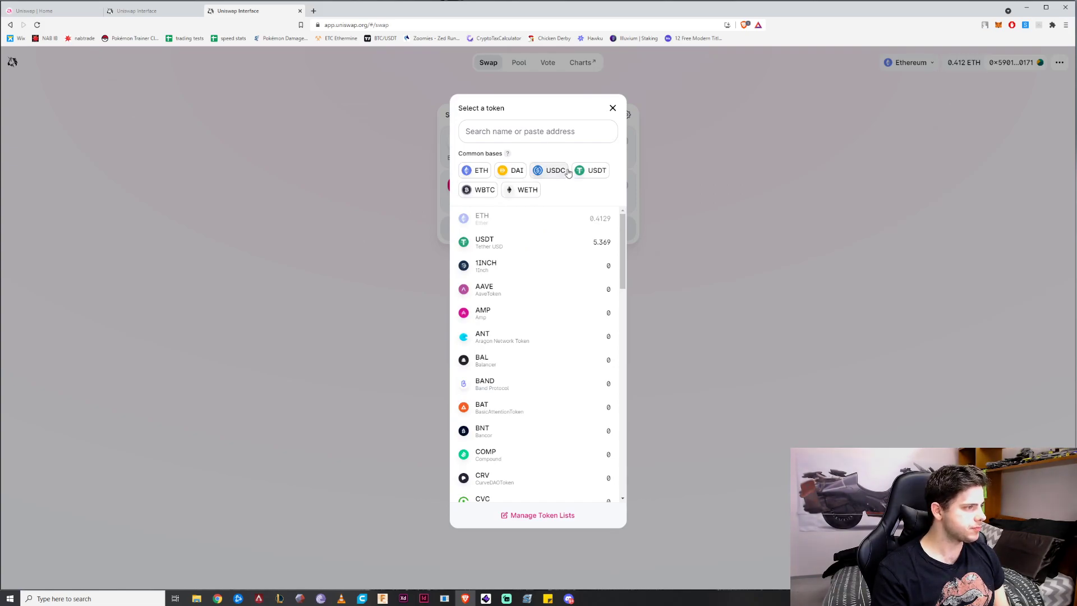
Paste the sILV contract address into the token search, import it, and set it as the receive token
{"action": "left_click", "coordinate": [552, 128]}
{"action": "key", "text": "ctrl+v"}
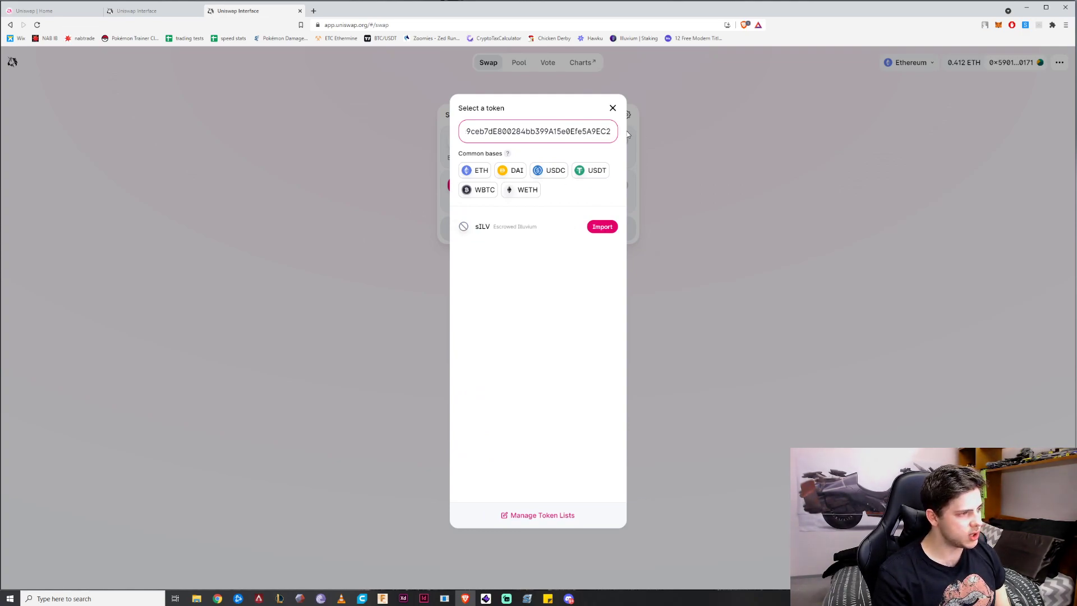
{"action": "left_click_drag", "start_coordinate": [610, 131], "coordinate": [466, 131]}
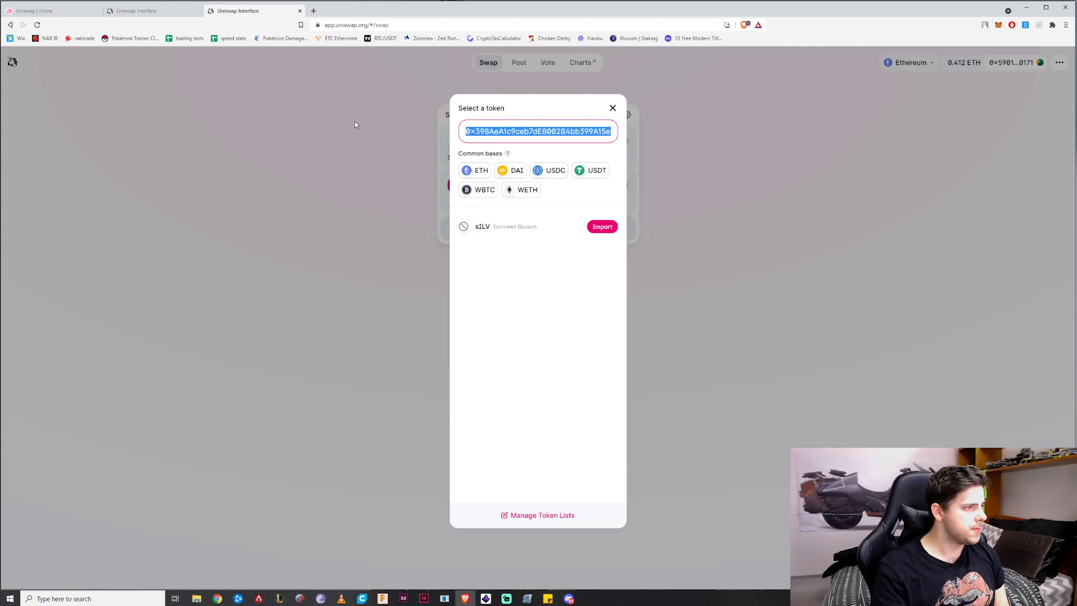
{"action": "left_click", "coordinate": [543, 153]}
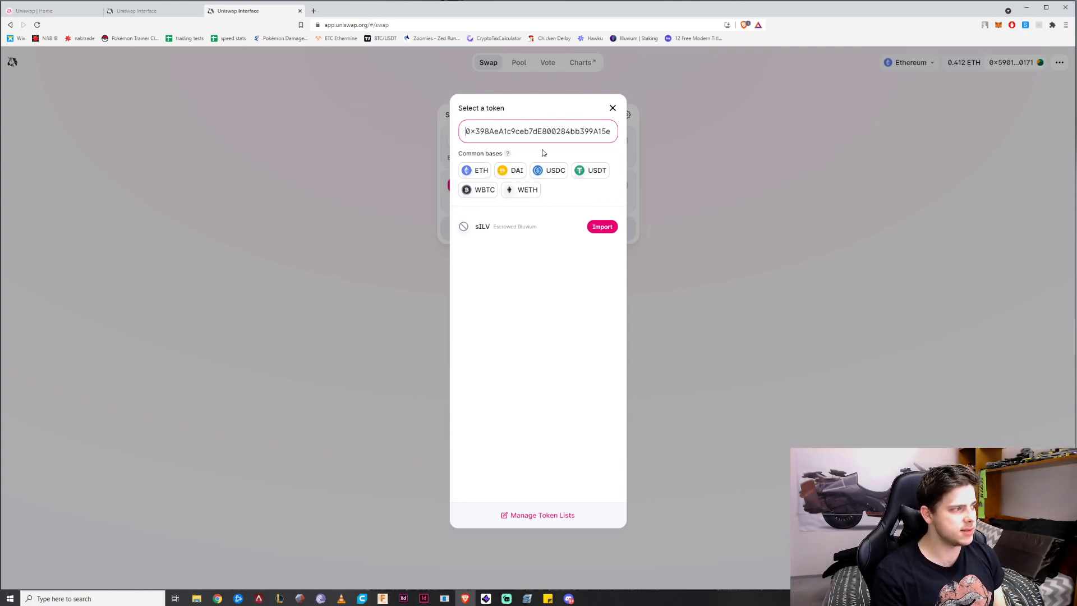
{"action": "key", "text": "Right"}
{"action": "key", "text": "Right"}
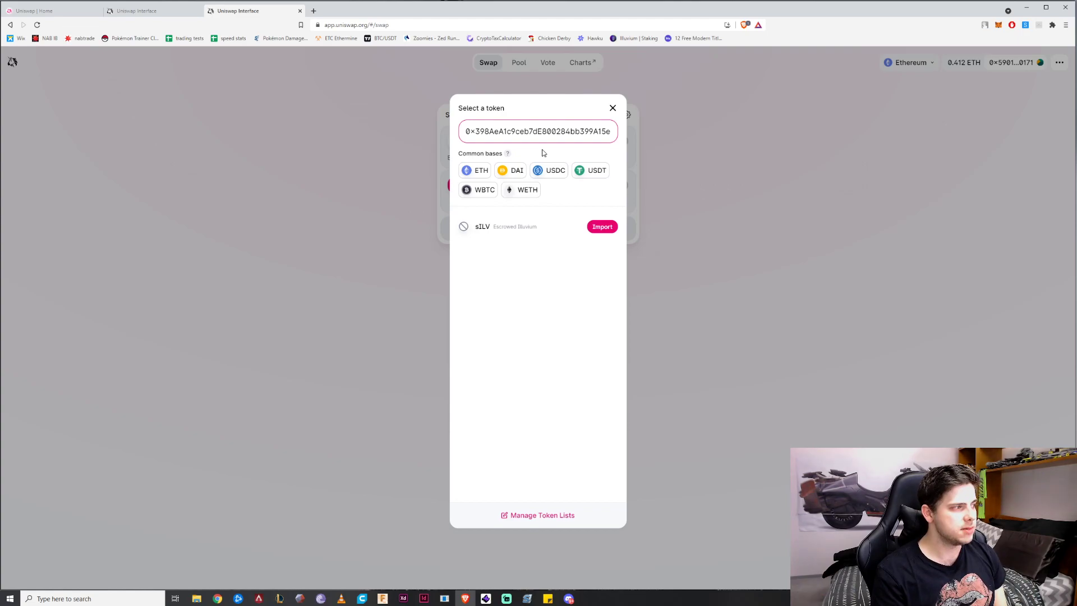
{"action": "left_click", "coordinate": [602, 227]}
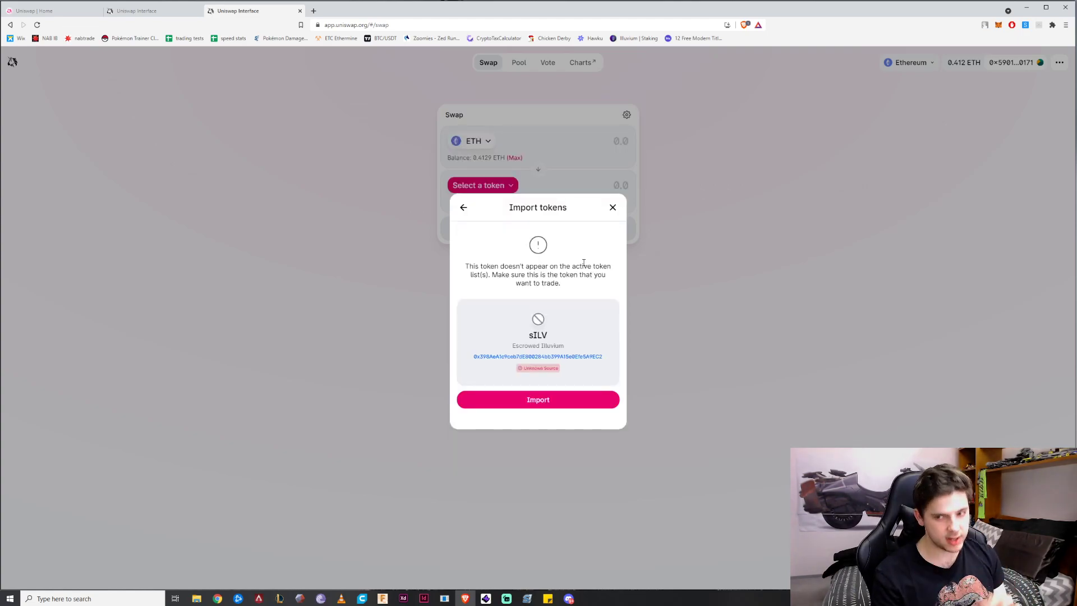
{"action": "left_click", "coordinate": [527, 401]}
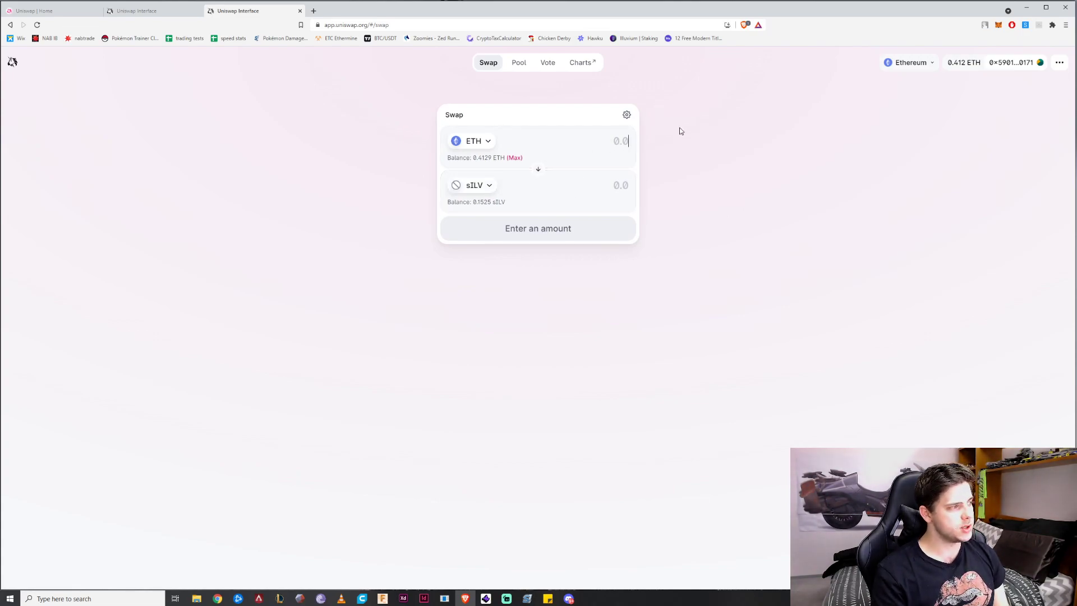
Enter 0.3 ETH as the swap amount, getting a quote of about 3.65855 sILV
{"action": "type", "text": "3"}
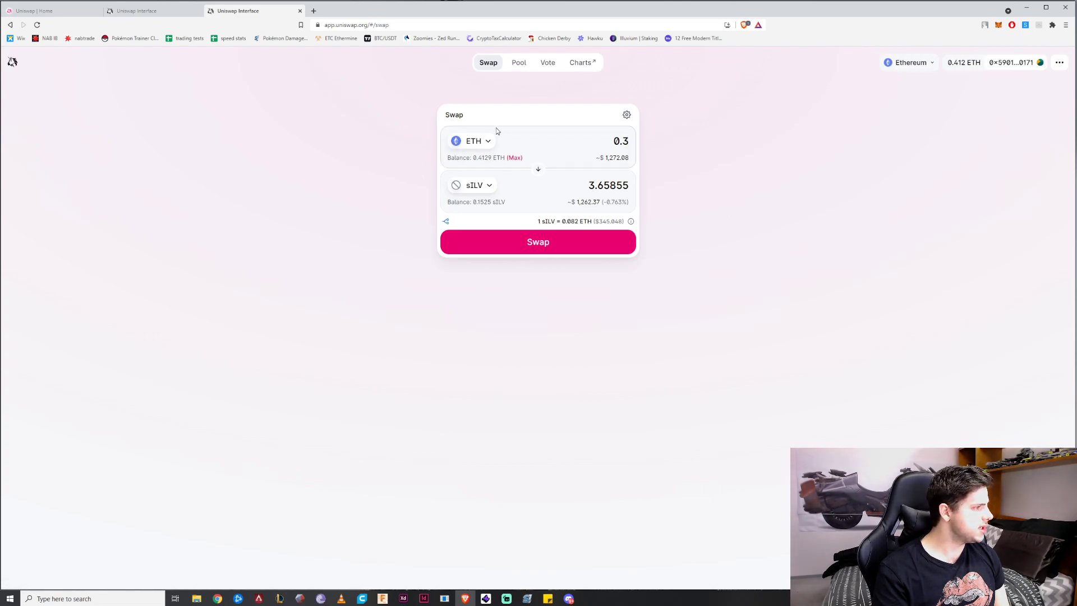
{"action": "left_click", "coordinate": [628, 116]}
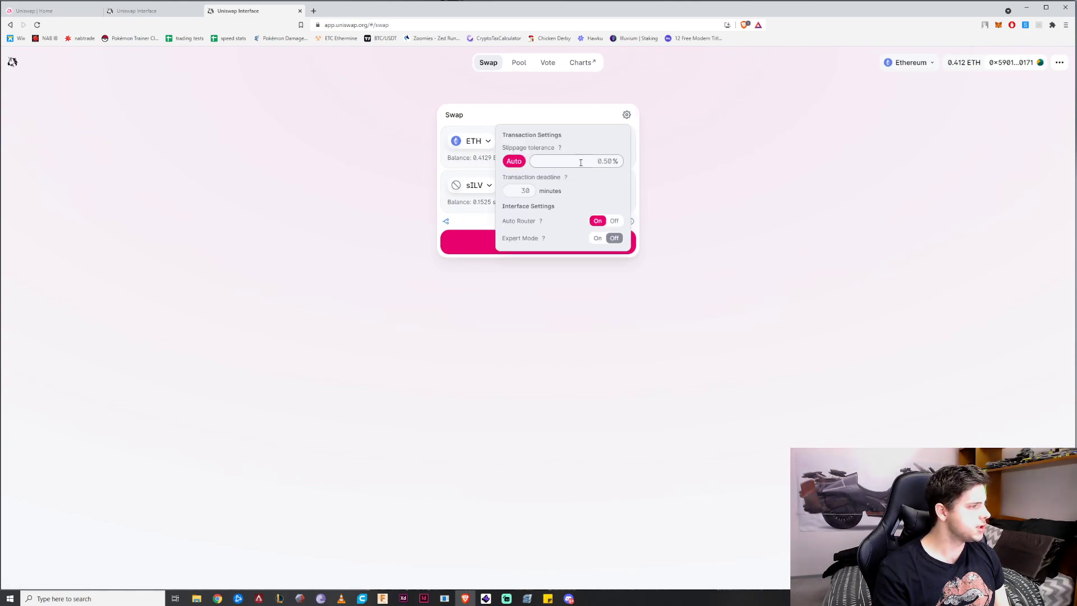
Replace automatic slippage with a custom 1% tolerance in Transaction Settings
{"action": "left_click", "coordinate": [518, 190]}
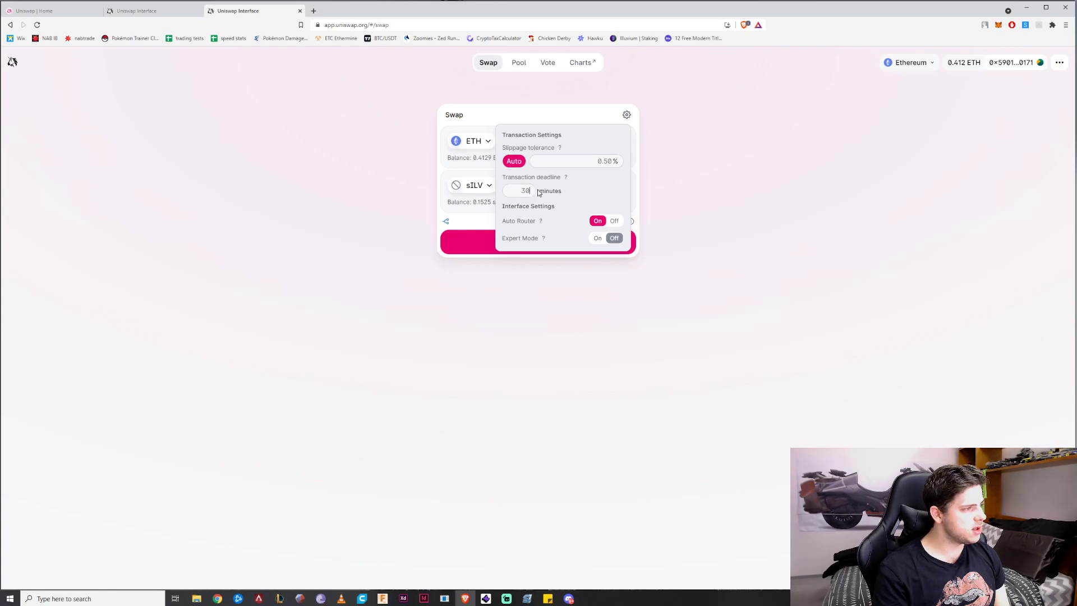
{"action": "left_click", "coordinate": [608, 162]}
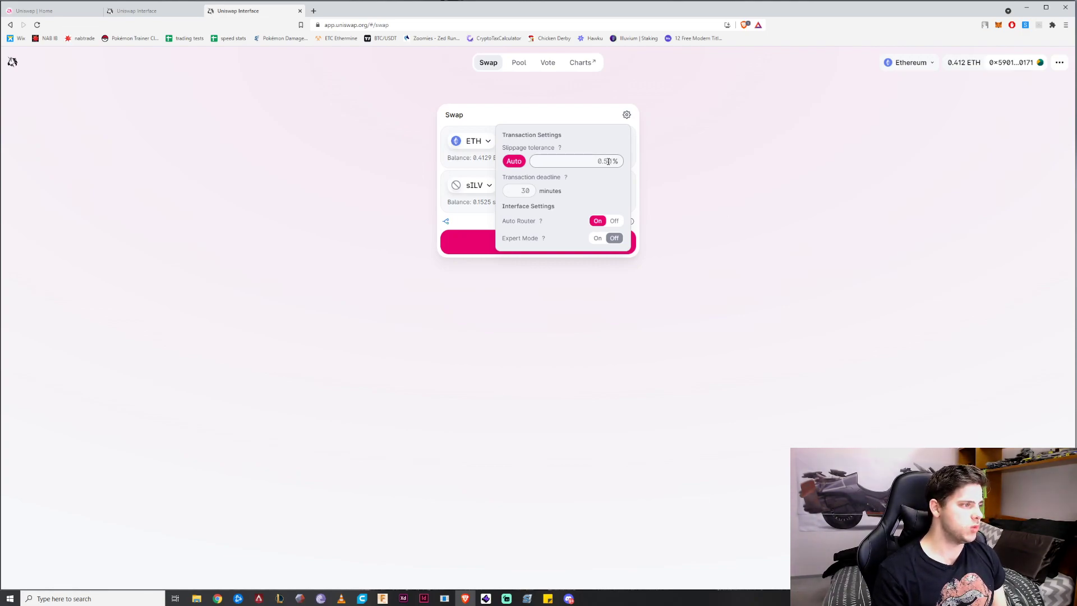
{"action": "left_click", "coordinate": [608, 162]}
{"action": "type", "text": "1"}
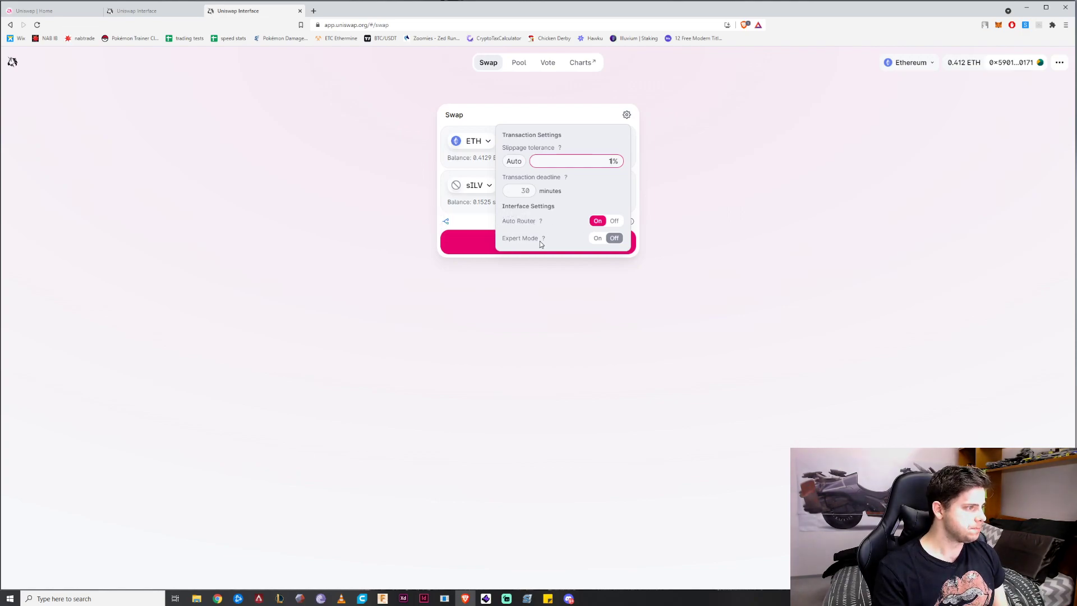
{"action": "left_click", "coordinate": [617, 149]}
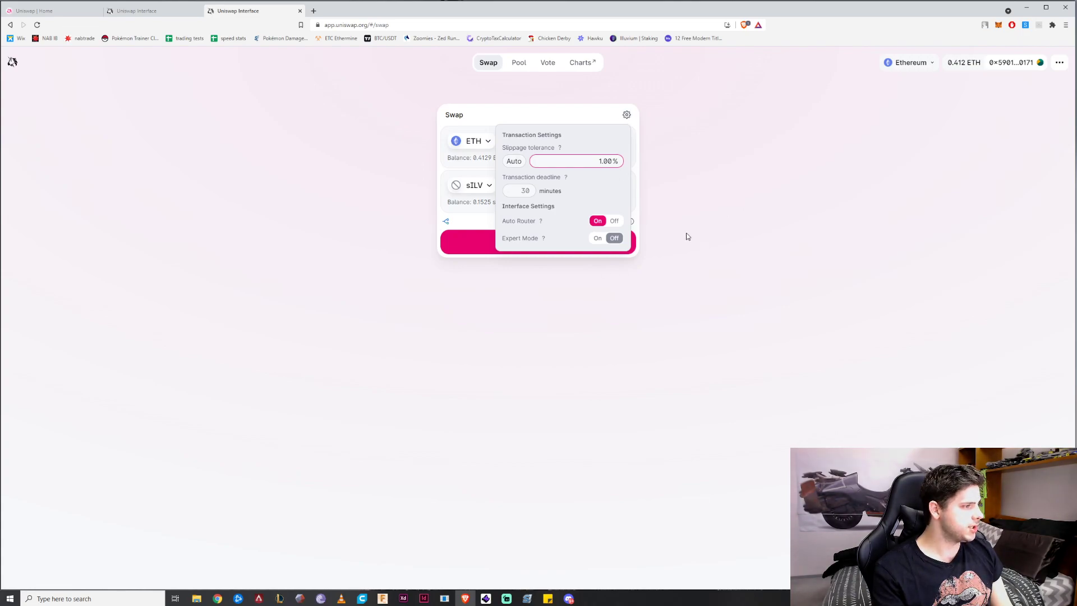
{"action": "mouse_move", "coordinate": [543, 238]}
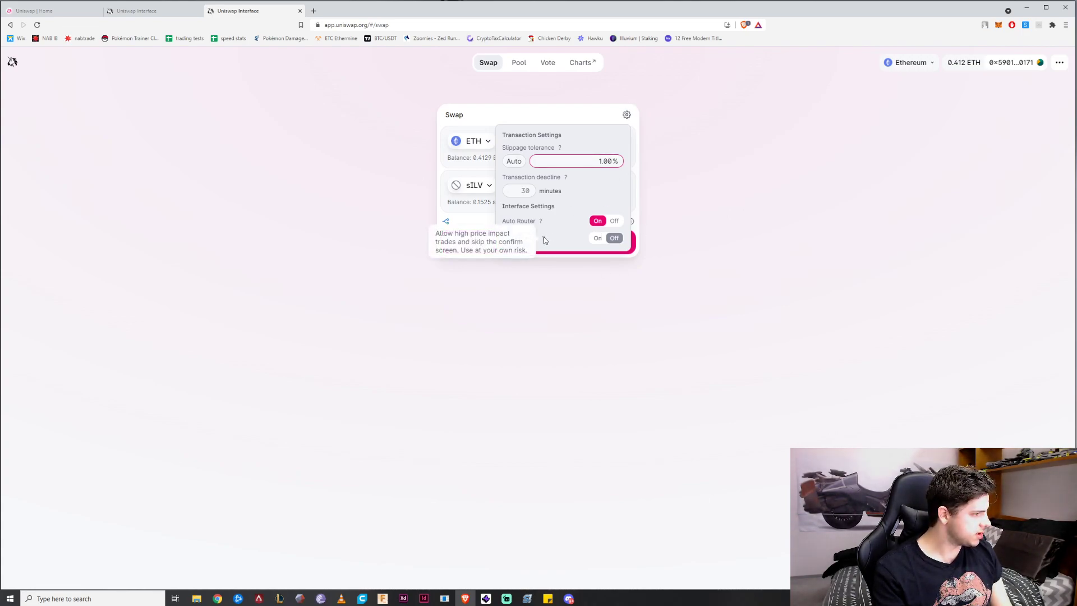
{"action": "left_click", "coordinate": [626, 115]}
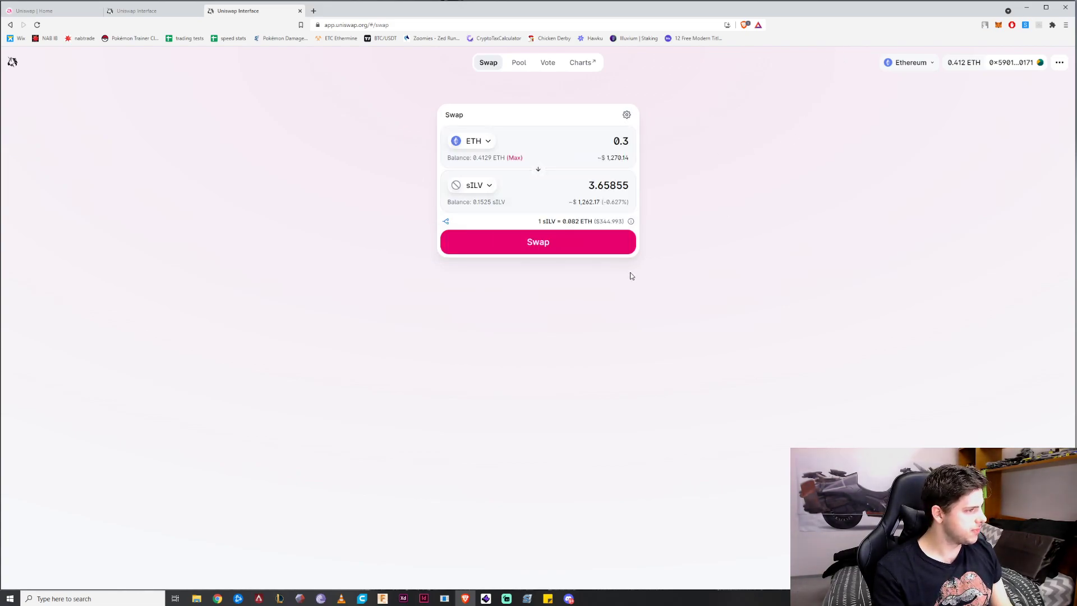
Confirm the 0.3 ETH to 3.65855 sILV swap and approve the transaction in MetaMask
{"action": "left_click", "coordinate": [573, 247]}
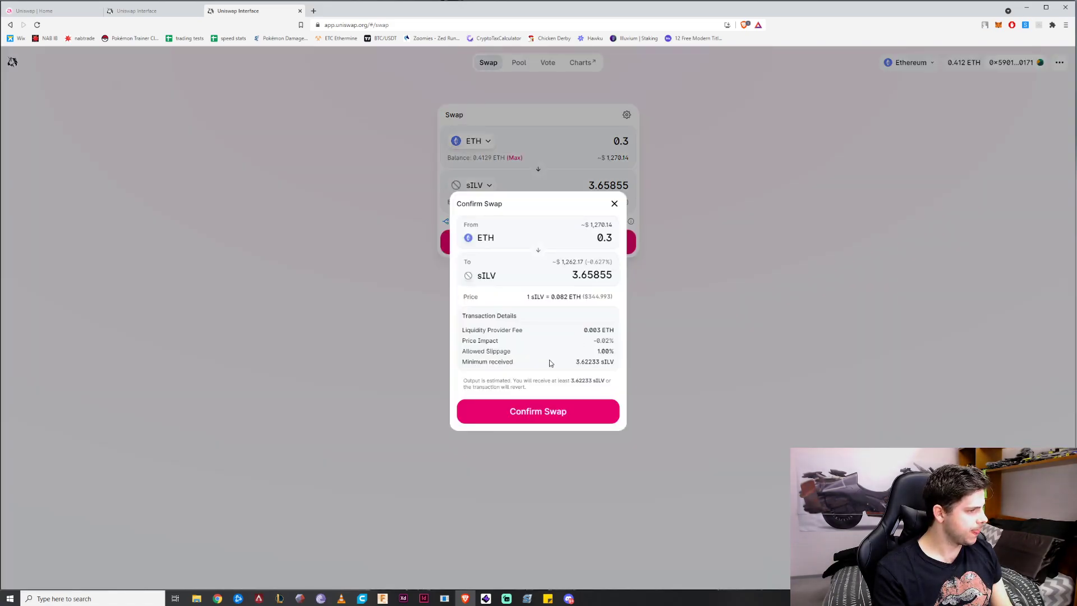
{"action": "left_click", "coordinate": [586, 414]}
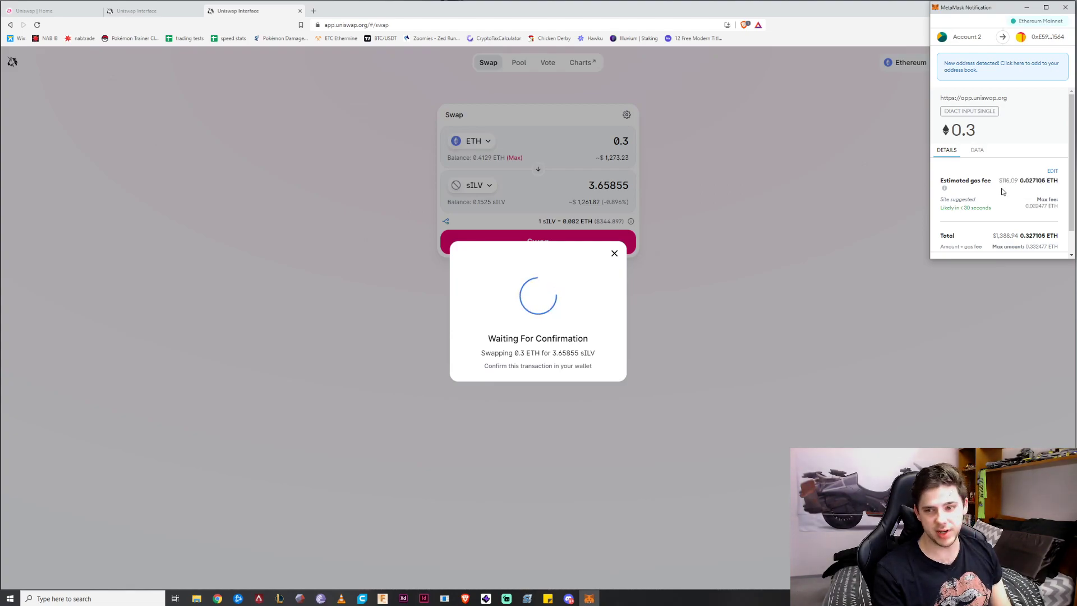
{"action": "scroll", "coordinate": [1005, 184], "scroll_direction": "down", "scroll_amount": 1}
{"action": "scroll", "coordinate": [1004, 184], "scroll_direction": "down", "scroll_amount": 1}
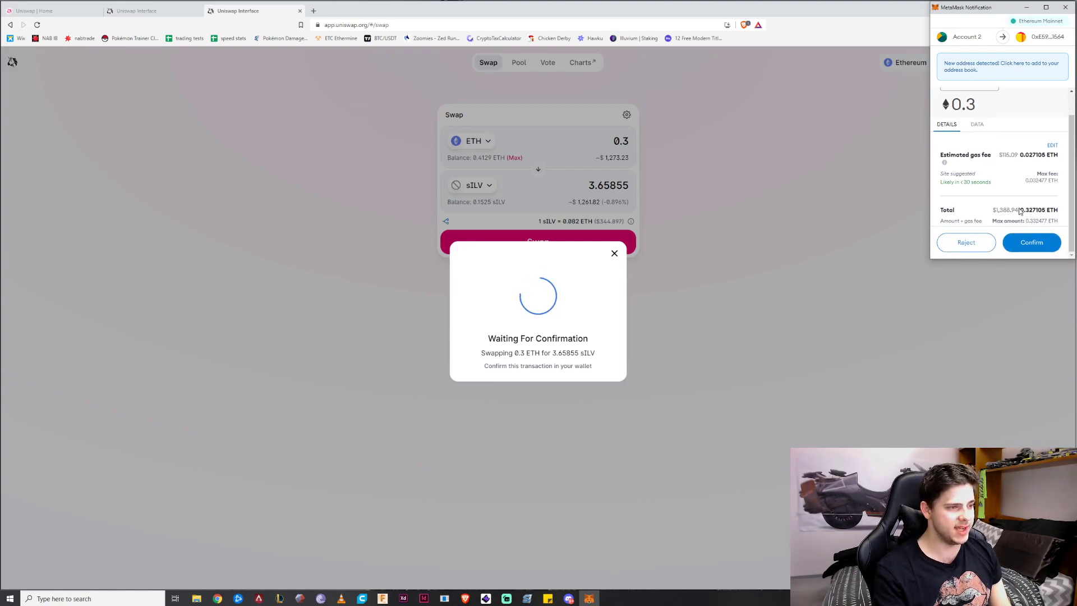
{"action": "left_click", "coordinate": [1031, 242]}
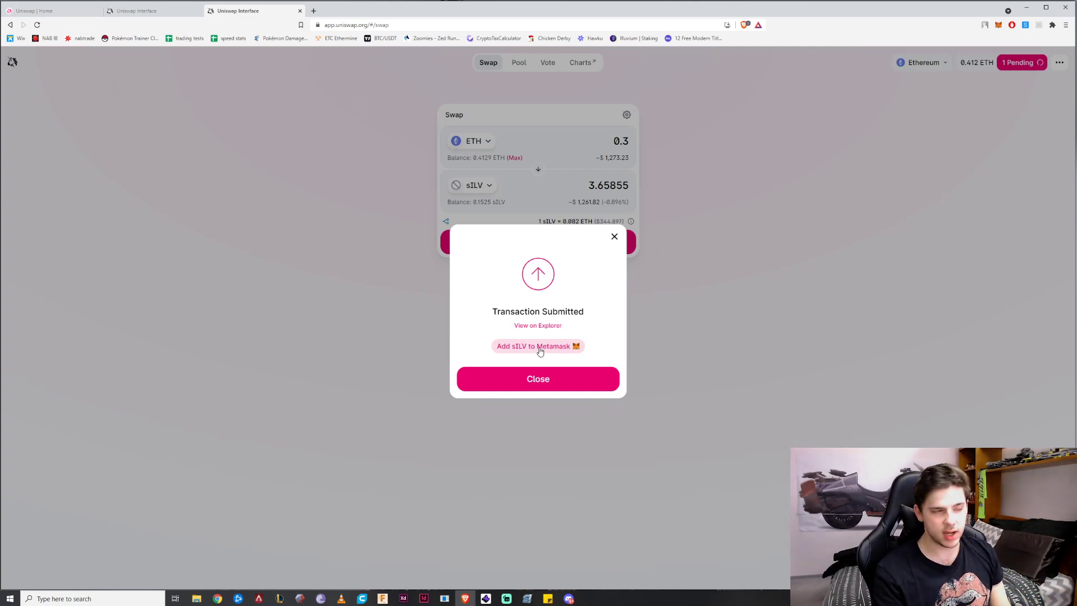
Check the pending swap in MetaMask's Activity list and review the Assets balances
{"action": "left_click", "coordinate": [999, 25]}
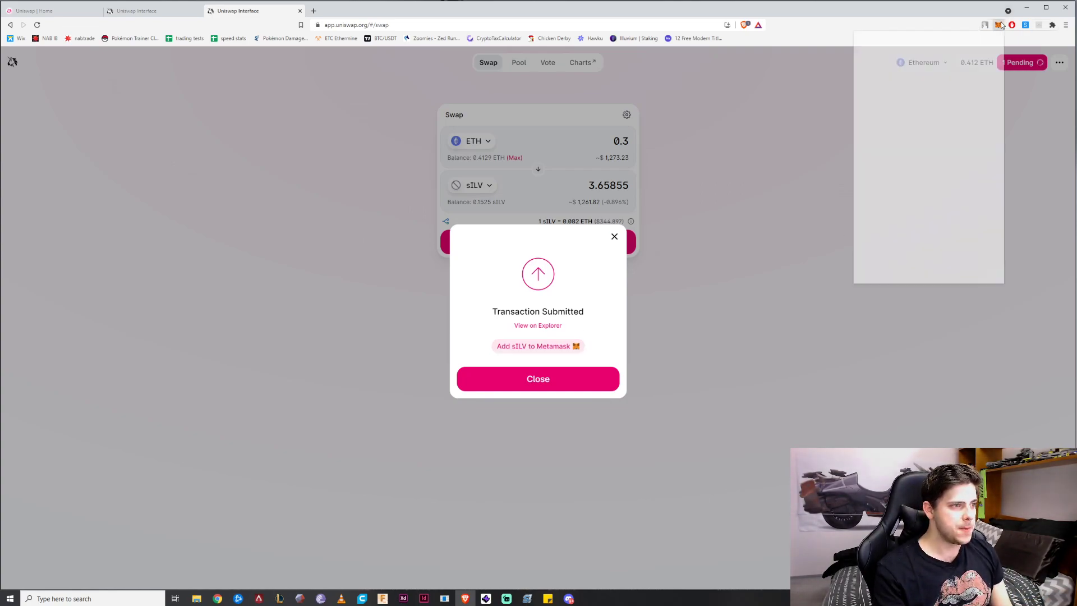
{"action": "scroll", "coordinate": [919, 186], "scroll_direction": "down", "scroll_amount": 3}
{"action": "scroll", "coordinate": [918, 194], "scroll_direction": "up", "scroll_amount": 5}
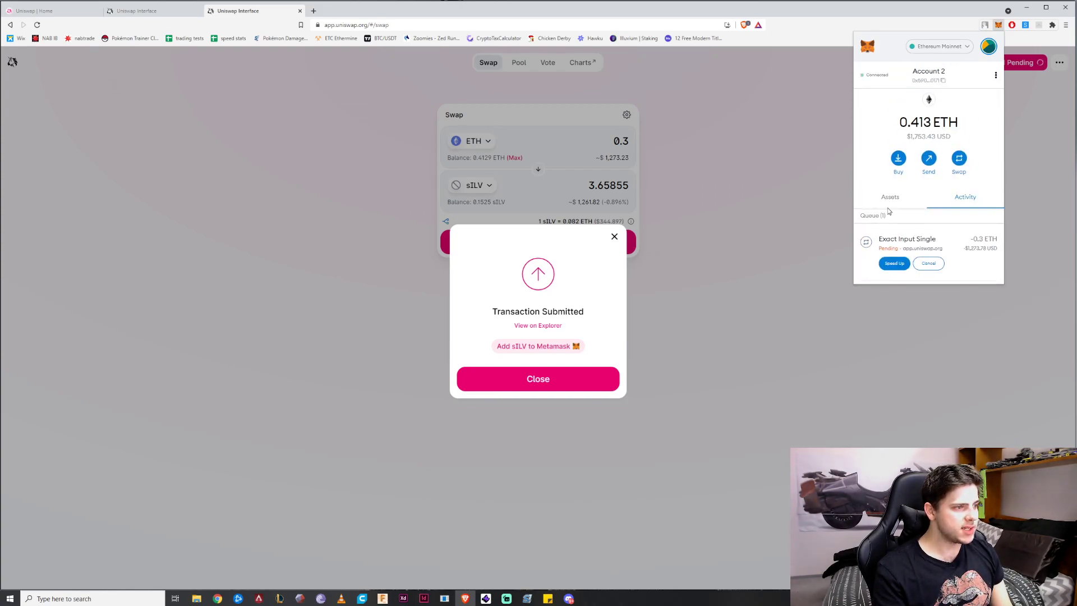
{"action": "left_click", "coordinate": [890, 196]}
{"action": "scroll", "coordinate": [930, 271], "scroll_direction": "down", "scroll_amount": 4}
{"action": "scroll", "coordinate": [943, 168], "scroll_direction": "up", "scroll_amount": 5}
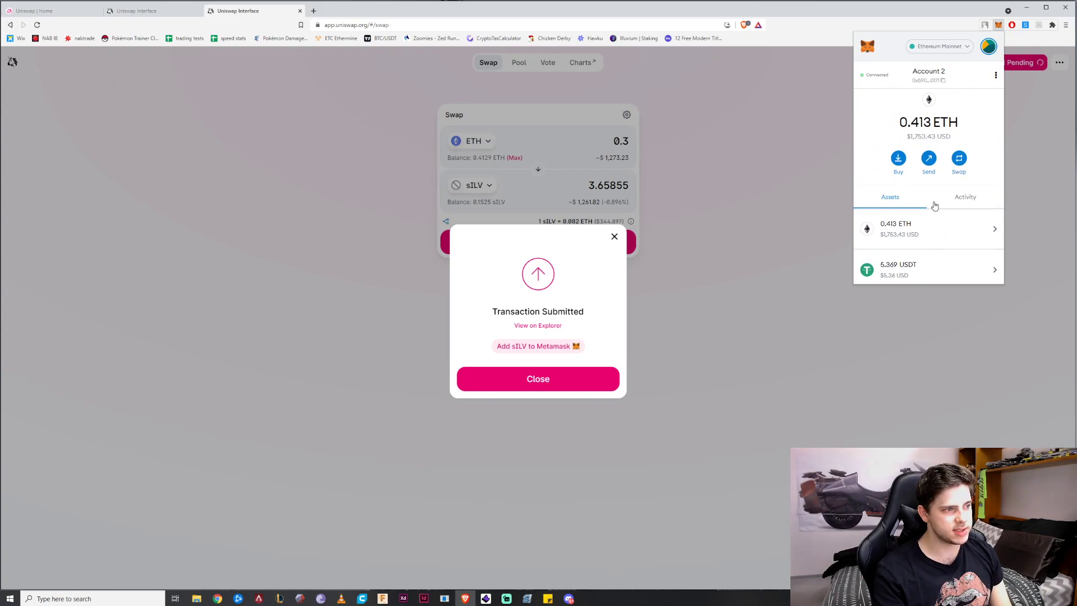
{"action": "scroll", "coordinate": [933, 204], "scroll_direction": "down", "scroll_amount": 3}
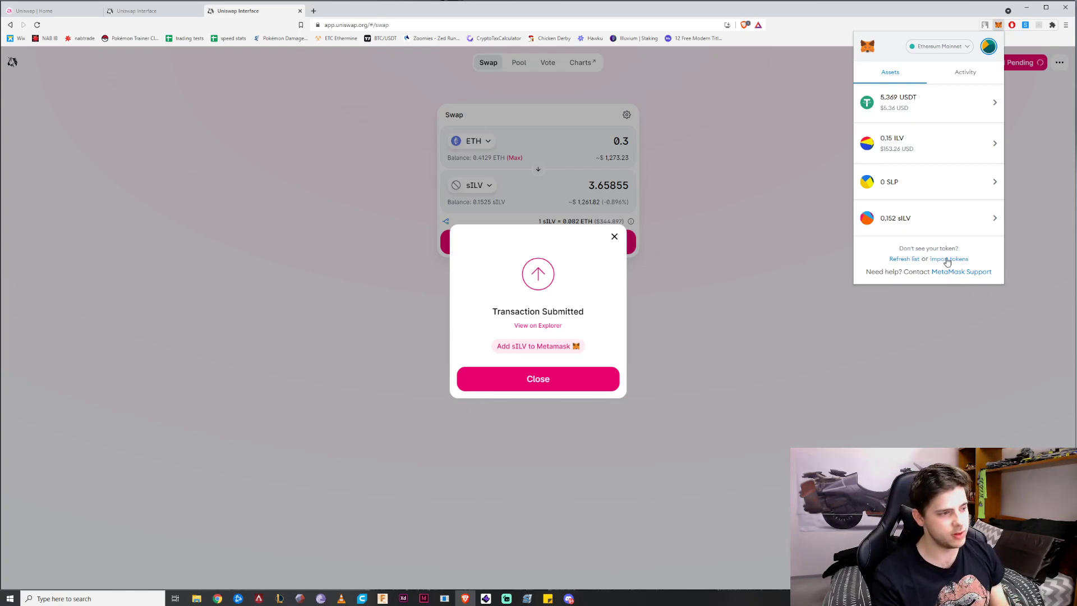
Add sILV to MetaMask as a token, then view the submitted transaction on Etherscan
{"action": "left_click", "coordinate": [566, 347]}
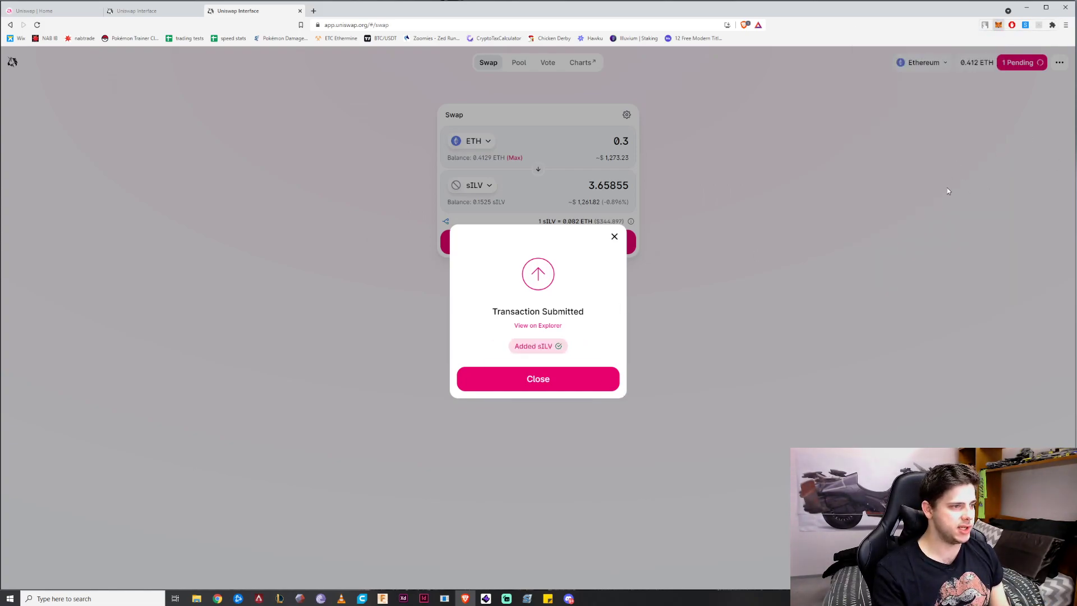
{"action": "left_click", "coordinate": [964, 266]}
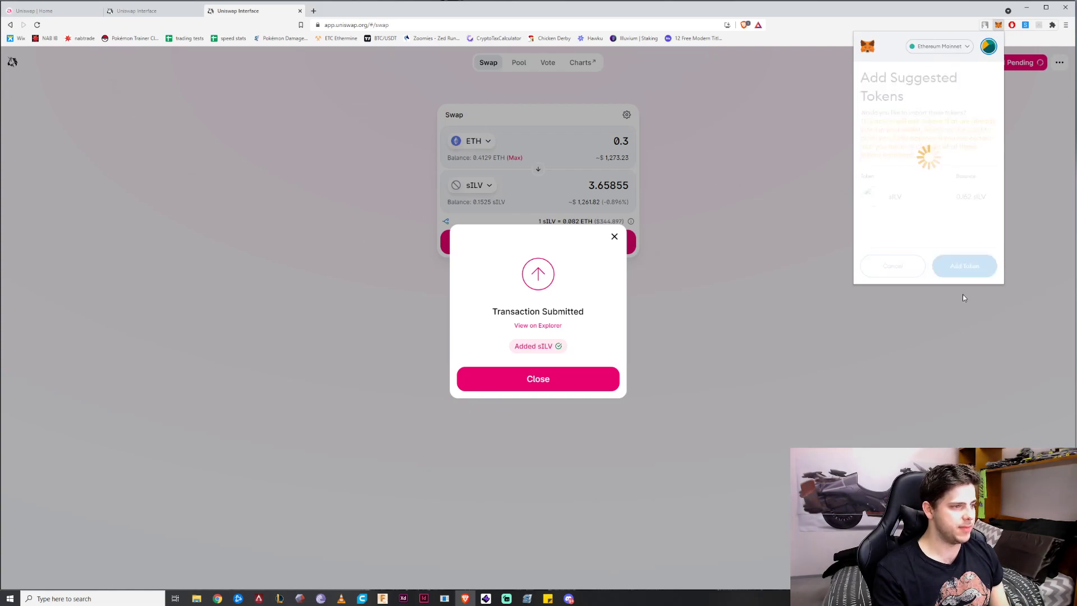
{"action": "scroll", "coordinate": [953, 270], "scroll_direction": "down", "scroll_amount": 3}
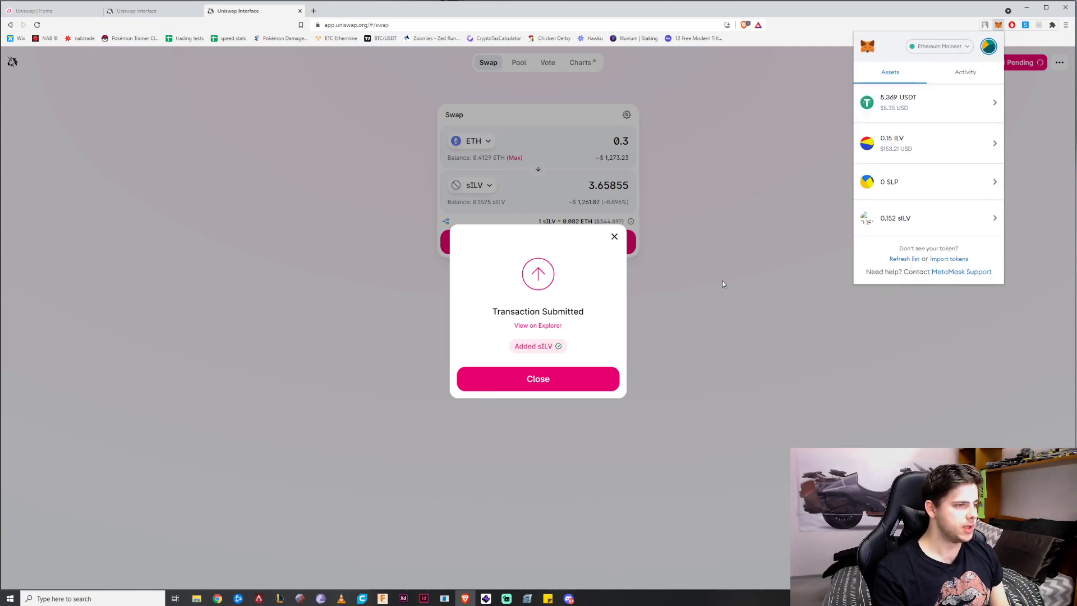
{"action": "left_click", "coordinate": [548, 326]}
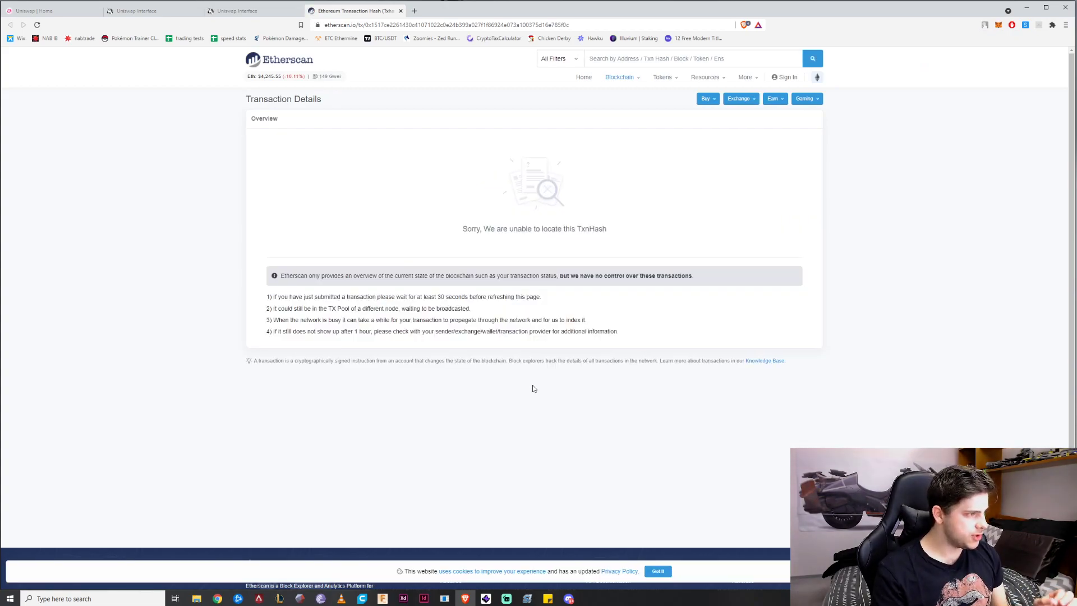
Reload the Etherscan transaction page, which still can't locate the swap's hash
{"action": "left_click", "coordinate": [37, 26]}
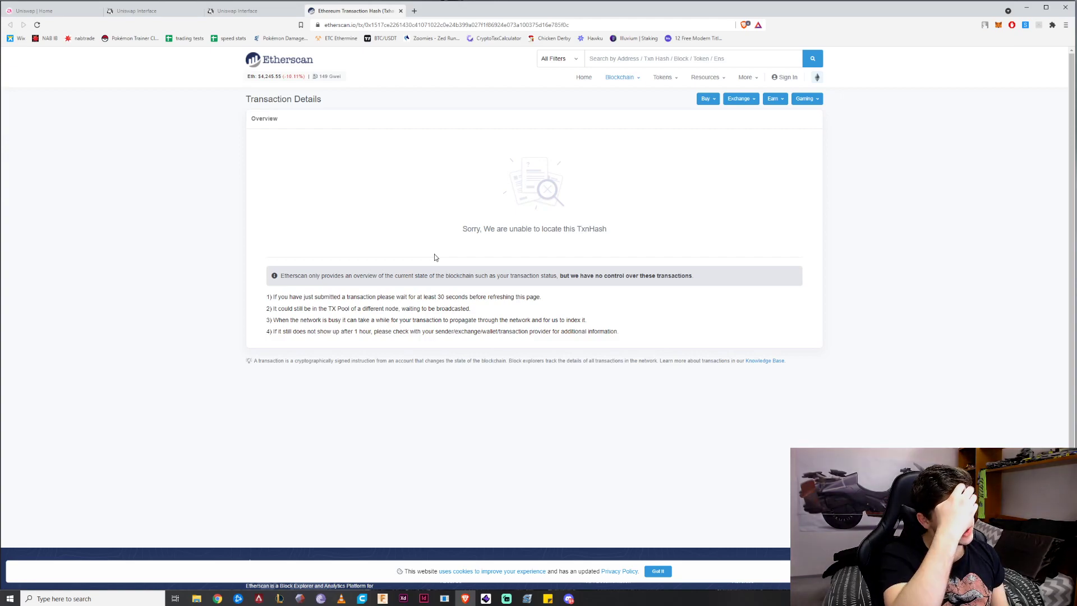